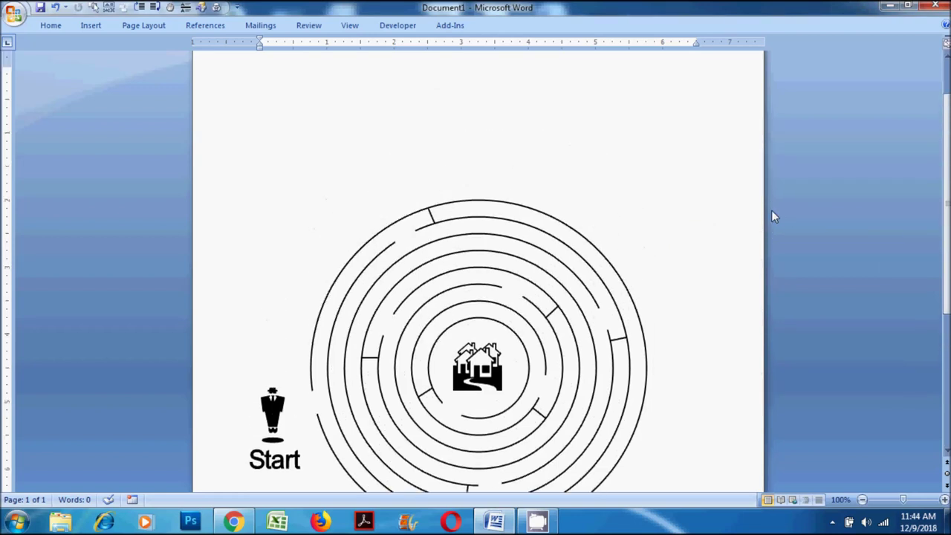
# Scroll past the finished maze preview and show the Insert tab on a blank document
pyautogui.scroll(-3, 773, 212)
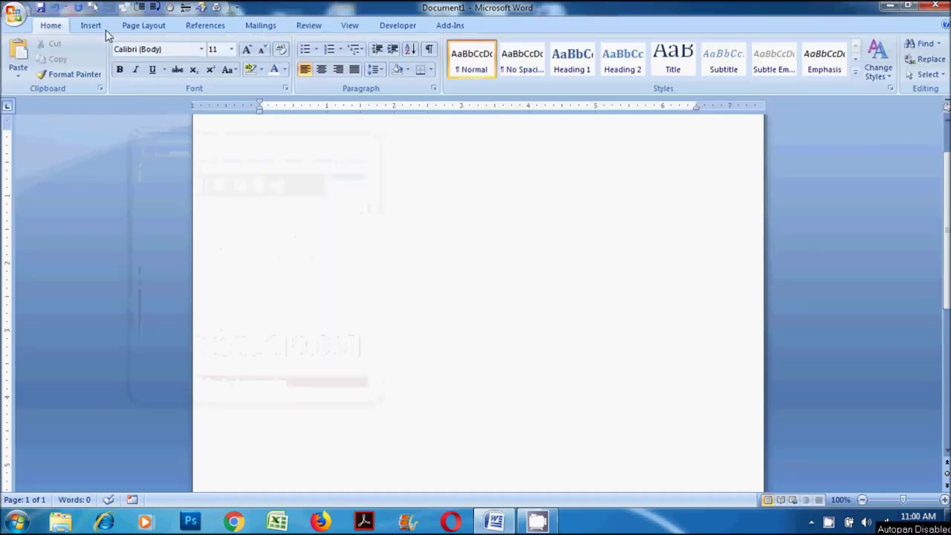
pyautogui.click(93, 26)
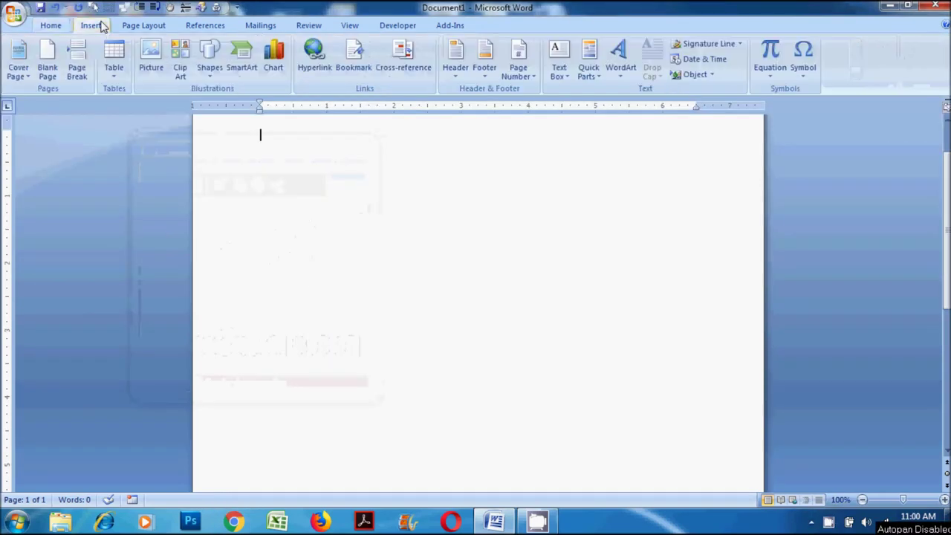
# Draw an oval, size it to a 5 by 5 inch circle, and move it left
pyautogui.click(211, 78)
pyautogui.click(257, 108)
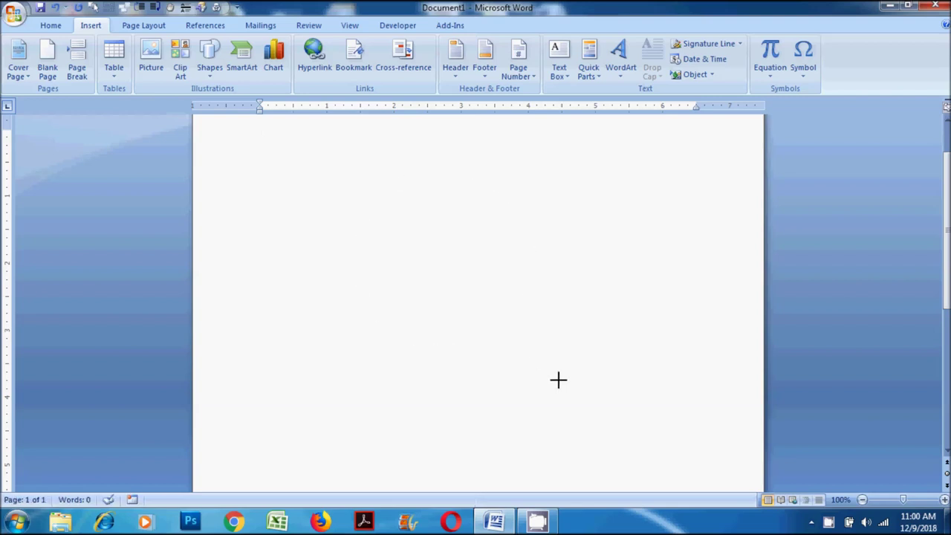
pyautogui.moveTo(356, 170); pyautogui.dragTo(611, 426)
pyautogui.click(898, 49)
pyautogui.write('5')
pyautogui.press('Tab')
pyautogui.press('Return')
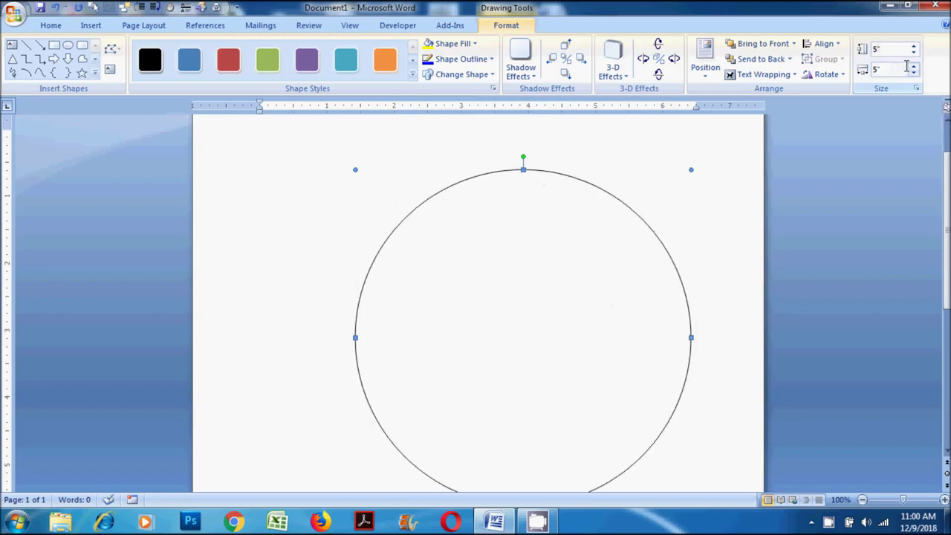
pyautogui.moveTo(501, 287); pyautogui.dragTo(397, 269)
# Ctrl-drag copies of the circle and resize them to 4.5 and 4 inches
pyautogui.keyDown('ctrl'); pyautogui.moveTo(376, 314); pyautogui.dragTo(447, 315); pyautogui.keyUp('ctrl')
pyautogui.write('4.')
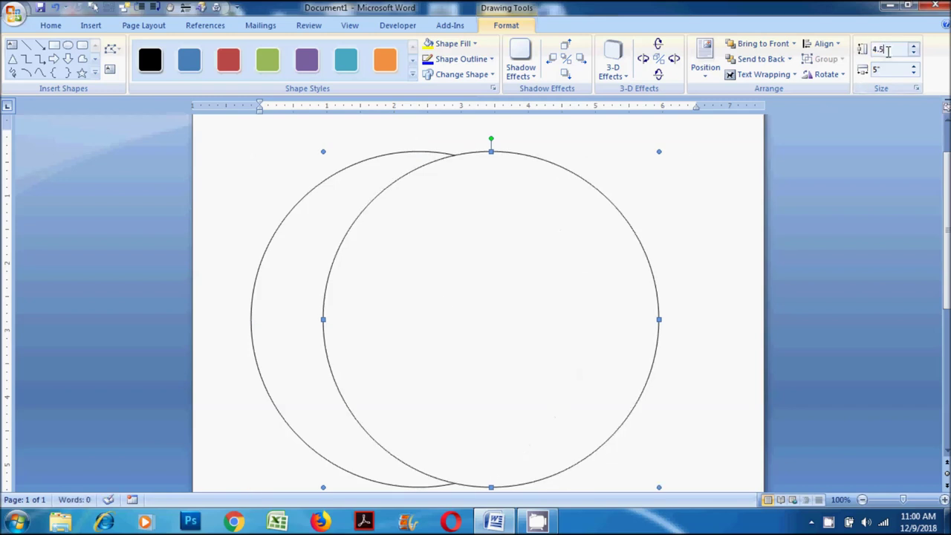
pyautogui.press('Tab')
pyautogui.write('4.')
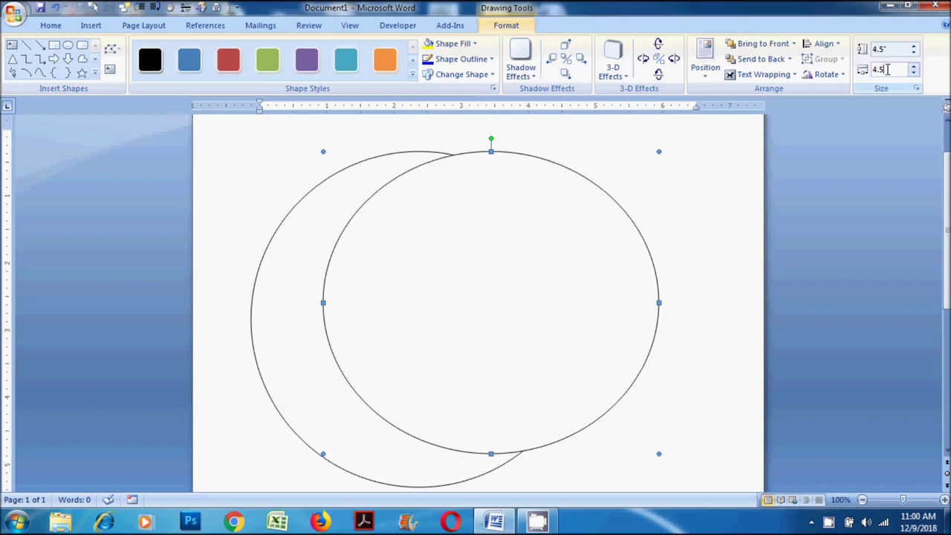
pyautogui.press('Return')
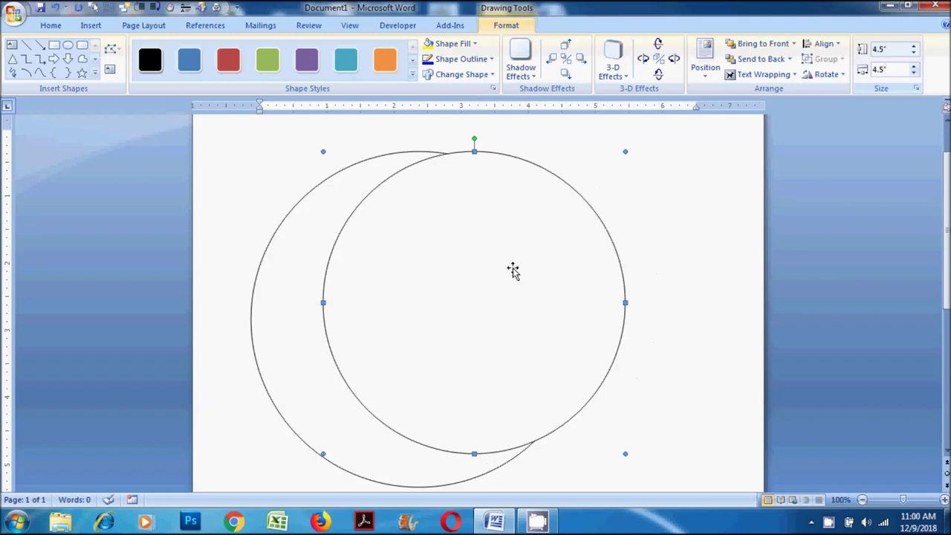
pyautogui.moveTo(457, 266); pyautogui.dragTo(498, 278)
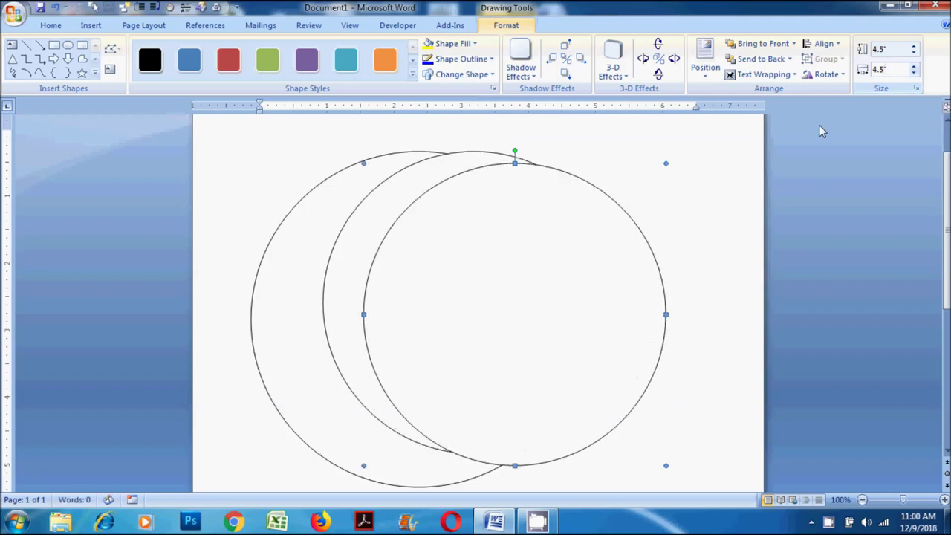
pyautogui.click(892, 50)
pyautogui.write('4')
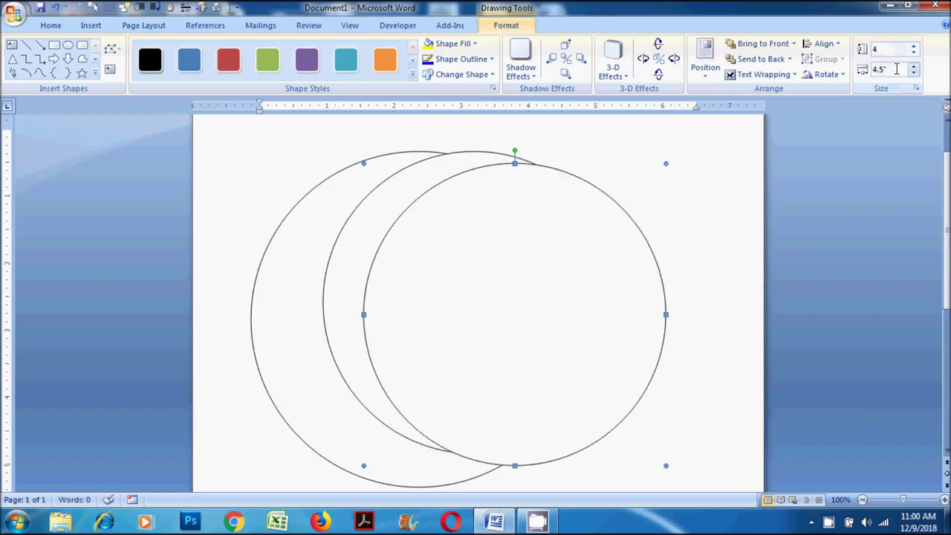
pyautogui.press('Tab')
pyautogui.write('4')
pyautogui.press('Return')
# Make further circle copies sized 3.5, 3 and 2.5 inches
pyautogui.moveTo(465, 307); pyautogui.dragTo(514, 302)
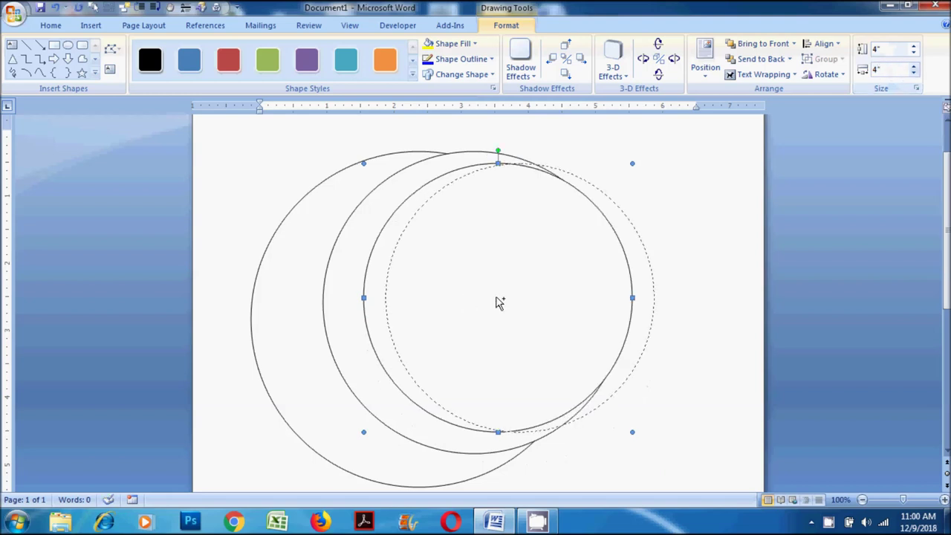
pyautogui.click(885, 72)
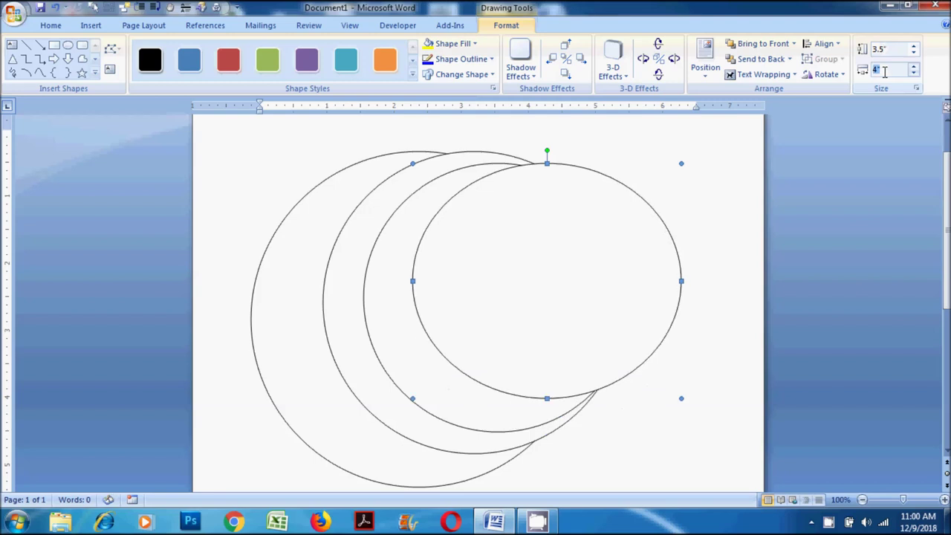
pyautogui.write('3.5')
pyautogui.press('Return')
pyautogui.moveTo(497, 265); pyautogui.dragTo(534, 290)
pyautogui.write('3')
pyautogui.click(894, 70)
pyautogui.press('Return')
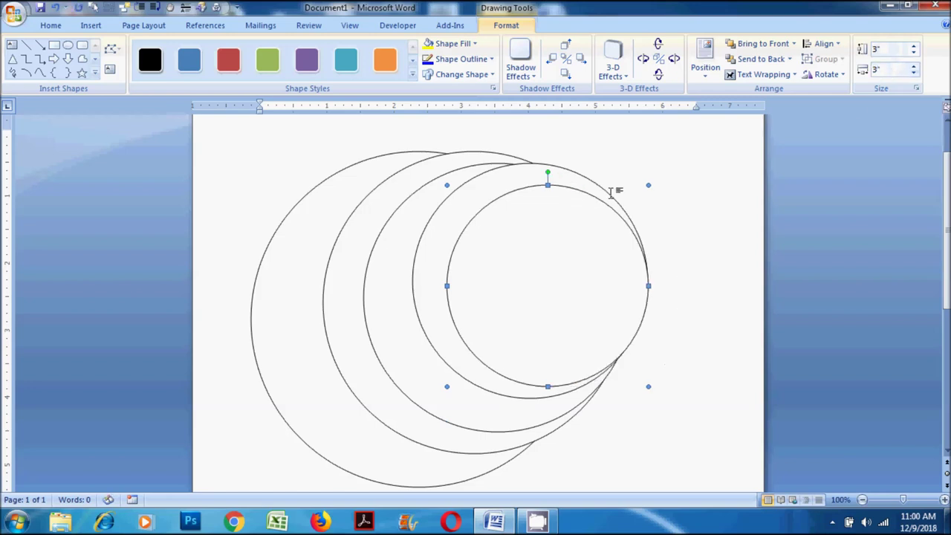
pyautogui.moveTo(540, 249); pyautogui.dragTo(561, 267)
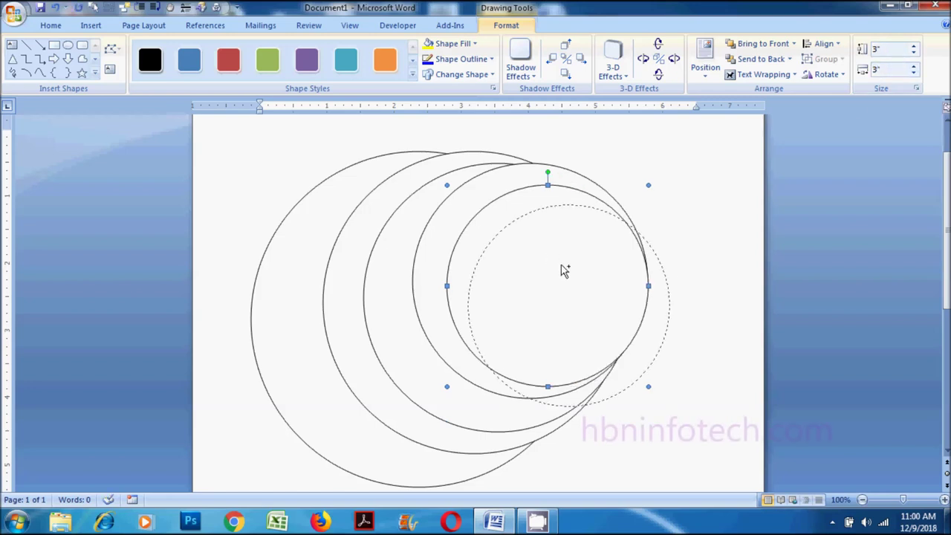
pyautogui.write('2.5')
pyautogui.click(887, 69)
pyautogui.write('2.5')
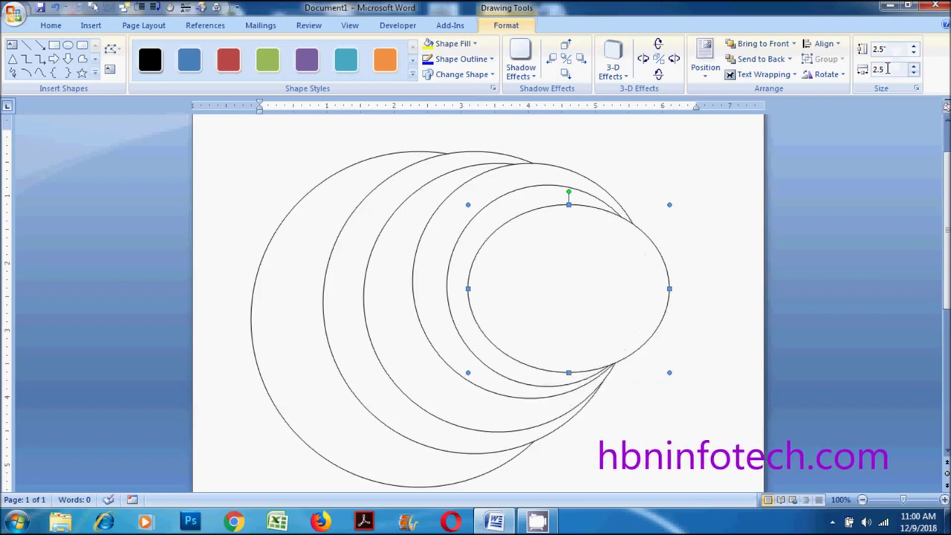
pyautogui.press('Return')
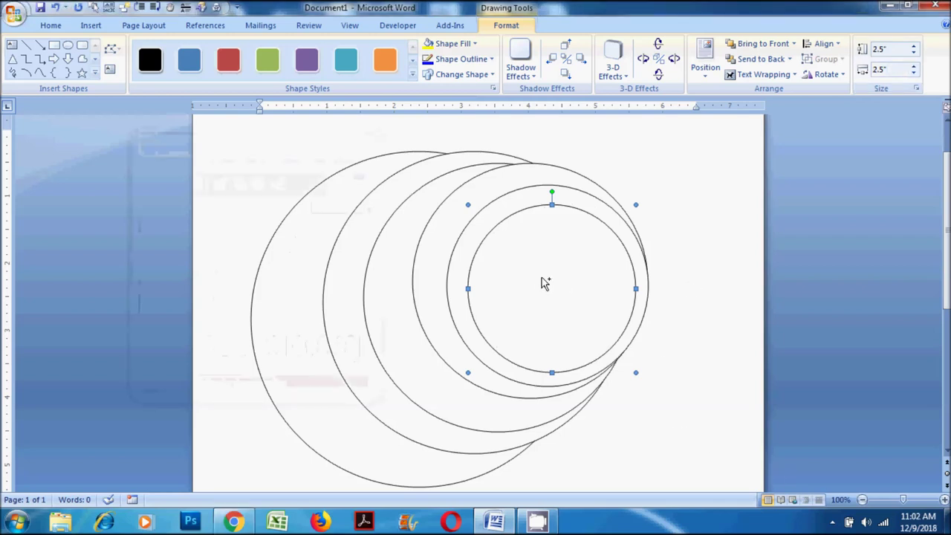
# Add the last two circle copies at 2 and 1.5 inches
pyautogui.moveTo(544, 283); pyautogui.dragTo(584, 283)
pyautogui.click(888, 50)
pyautogui.write('2')
pyautogui.click(888, 70)
pyautogui.press('Return')
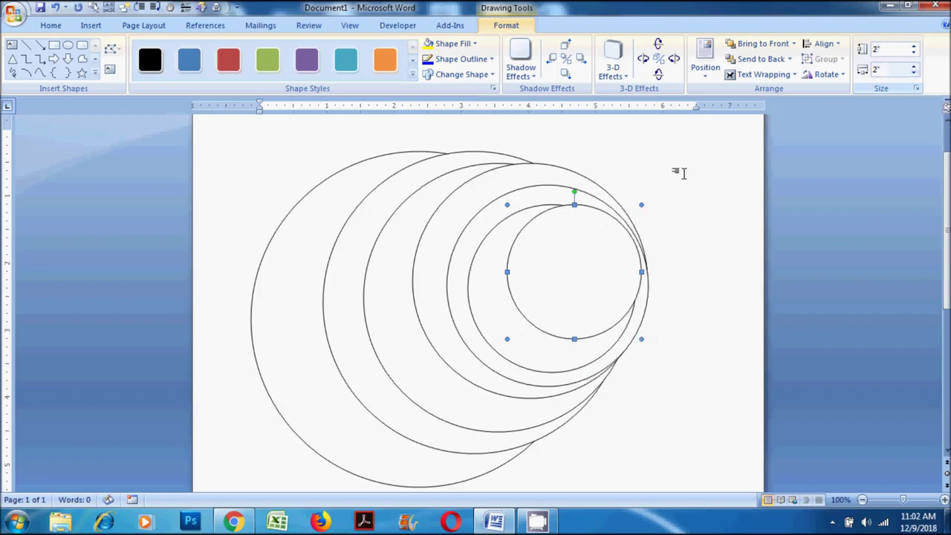
pyautogui.moveTo(592, 290); pyautogui.dragTo(624, 294)
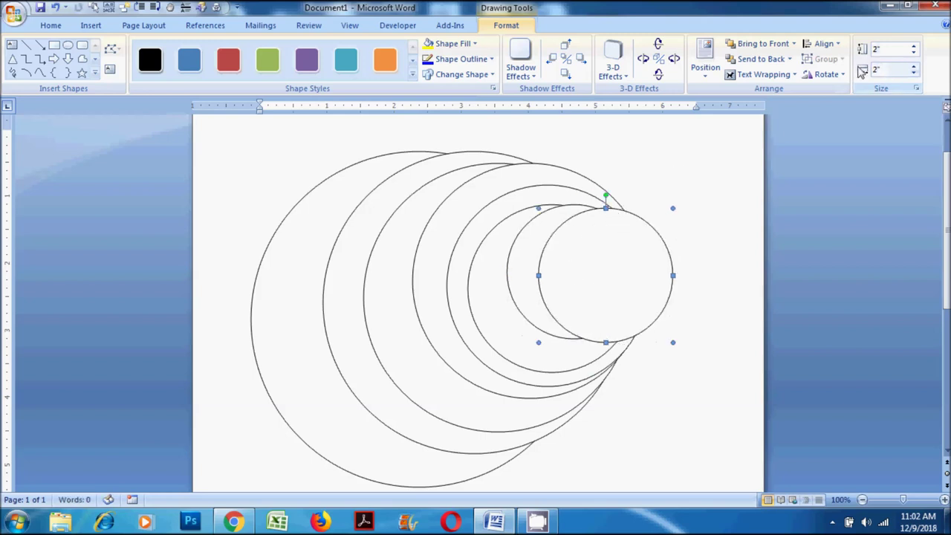
pyautogui.click(895, 49)
pyautogui.write('1.5')
pyautogui.click(885, 70)
pyautogui.write('1.5')
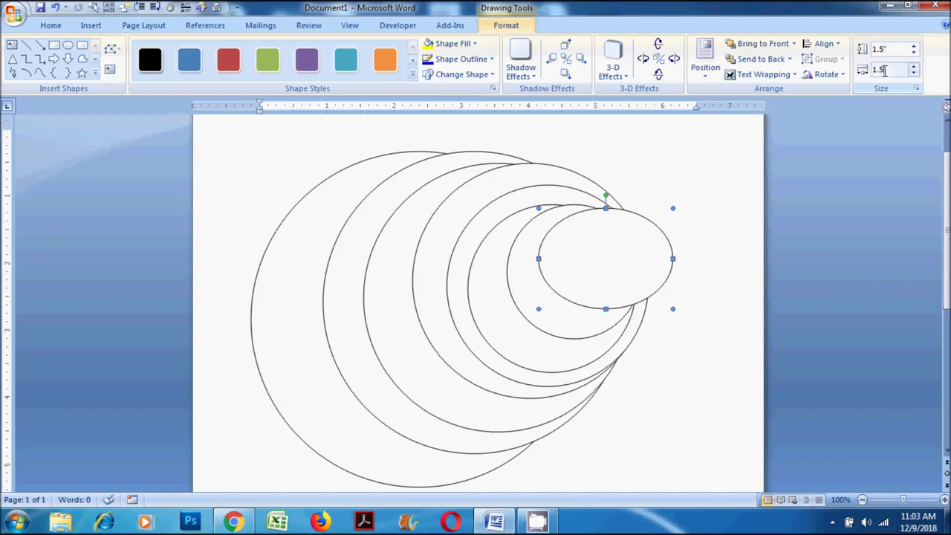
pyautogui.press('Return')
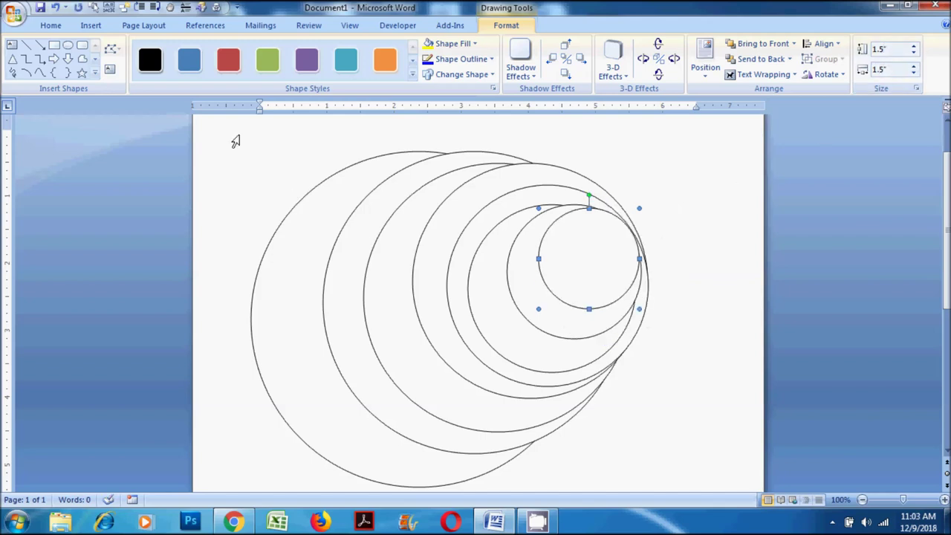
pyautogui.click(51, 26)
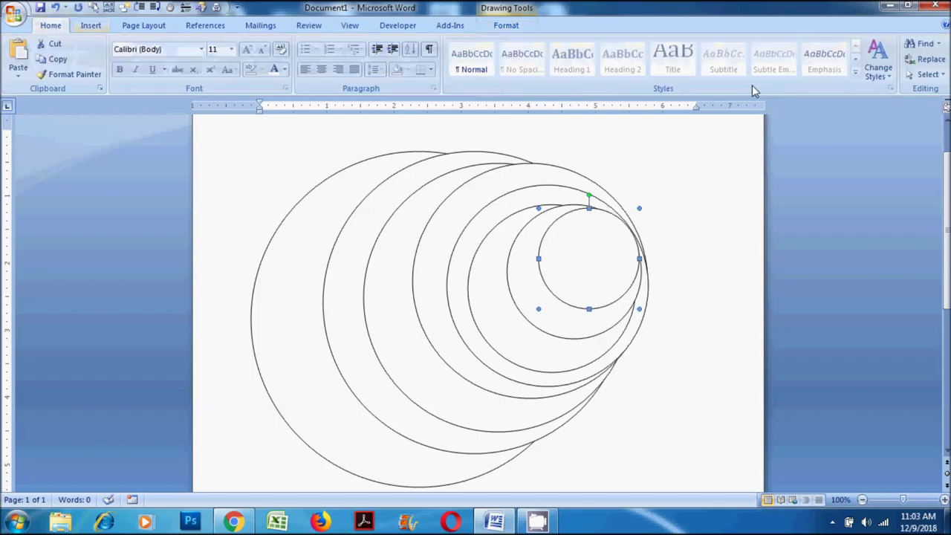
# Select all eight circles with Ctrl+A
pyautogui.click(925, 74)
pyautogui.click(835, 109)
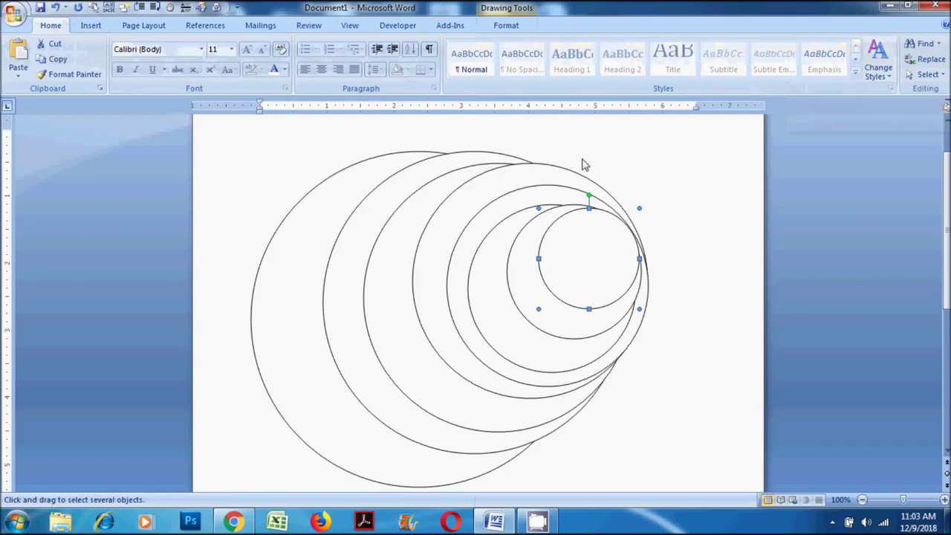
pyautogui.moveTo(246, 141); pyautogui.dragTo(591, 347)
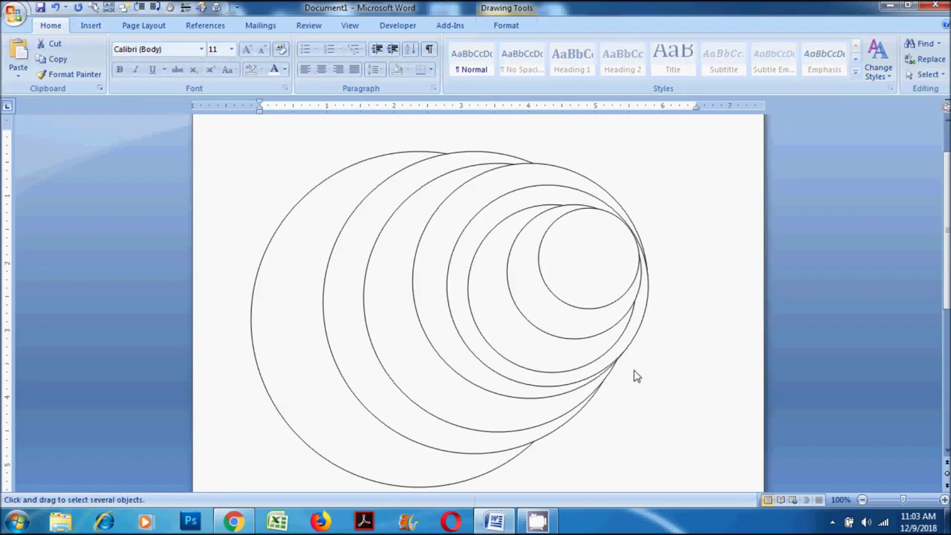
pyautogui.scroll(-5, 672, 484)
pyautogui.hotkey('ctrl', 'a')
pyautogui.scroll(3, 699, 415)
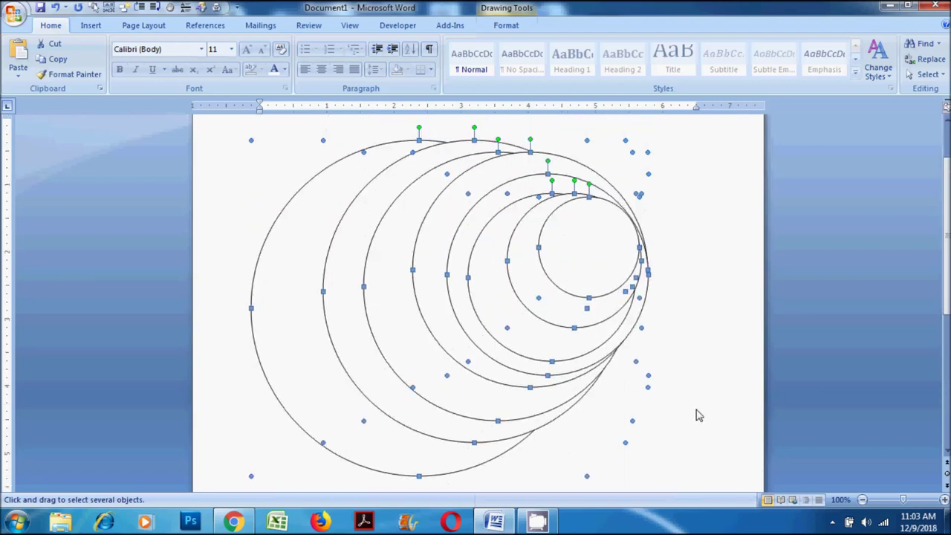
# Align the circles to the page, centred horizontally and vertically, then deselect them
pyautogui.click(505, 26)
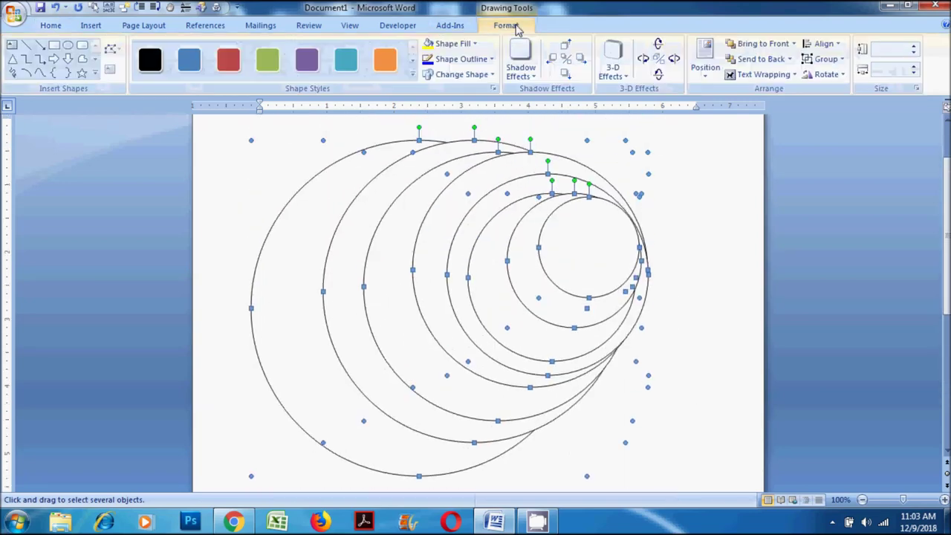
pyautogui.click(839, 44)
pyautogui.click(854, 188)
pyautogui.click(821, 43)
pyautogui.click(848, 76)
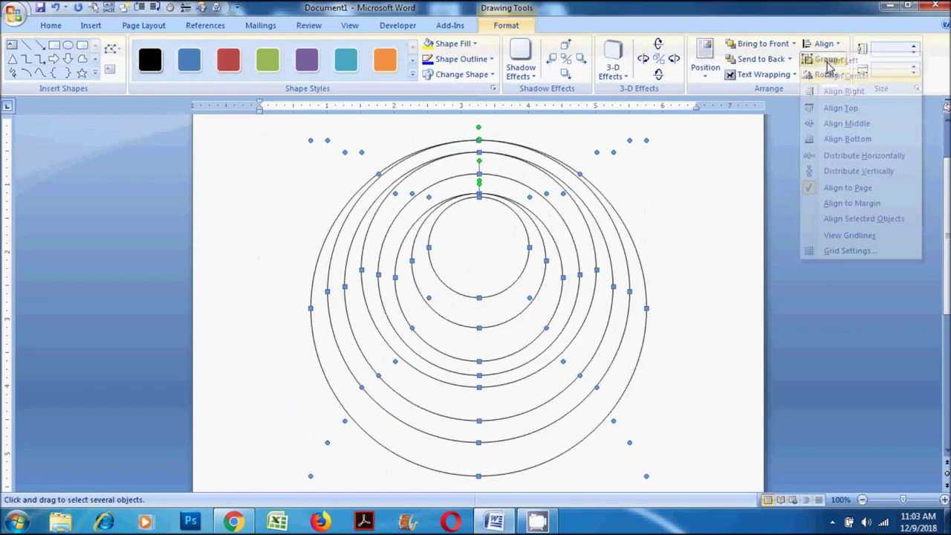
pyautogui.click(823, 43)
pyautogui.click(847, 123)
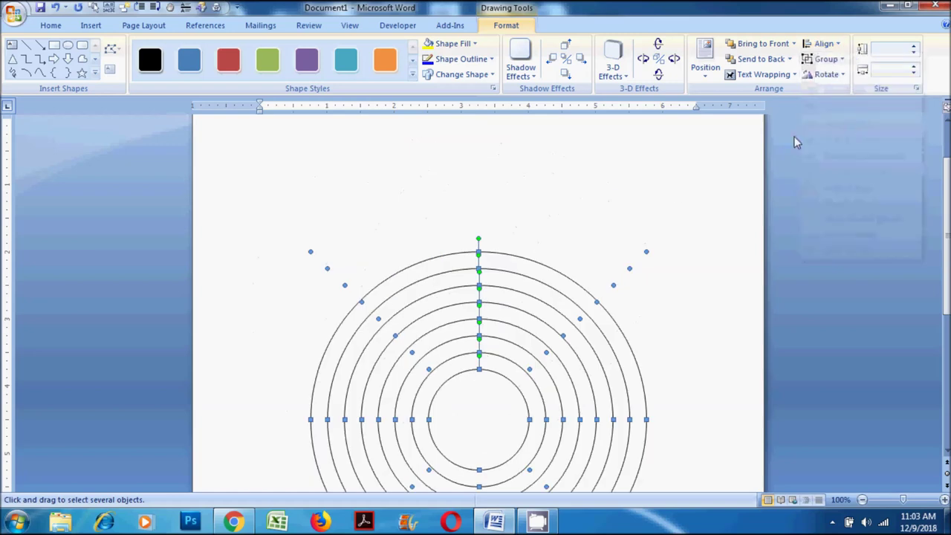
pyautogui.click(695, 275)
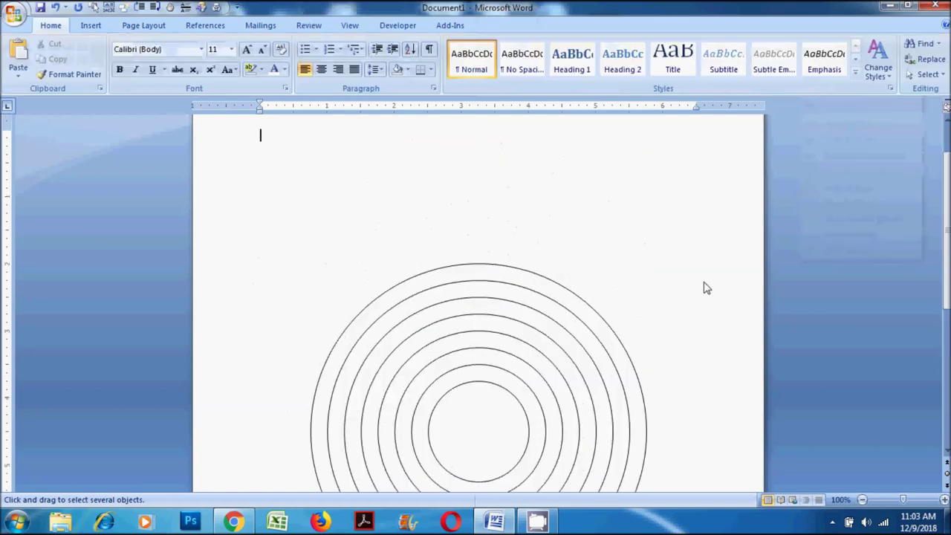
pyautogui.scroll(-4, 946, 231)
pyautogui.scroll(1, 945, 230)
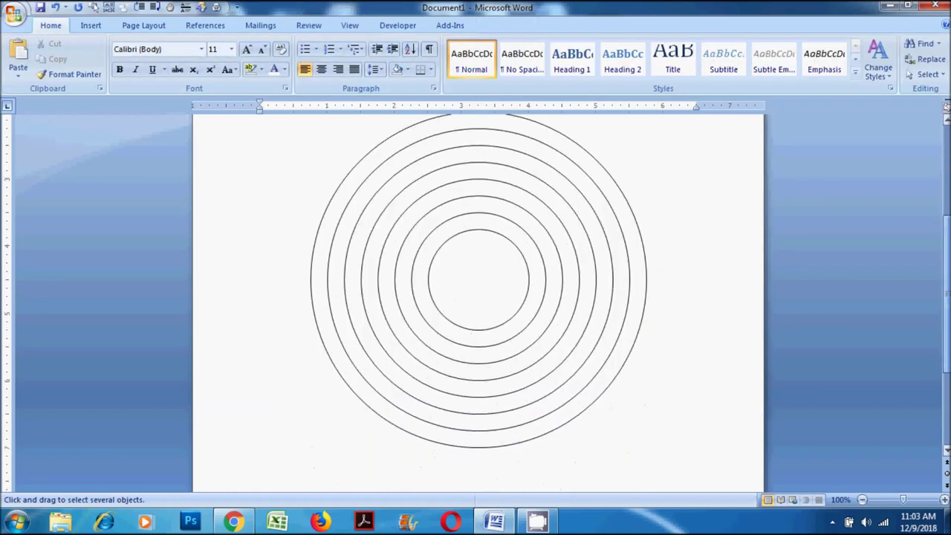
# Draw a small oval and size it to 0.35 by 0.35 inches
pyautogui.click(90, 26)
pyautogui.click(210, 64)
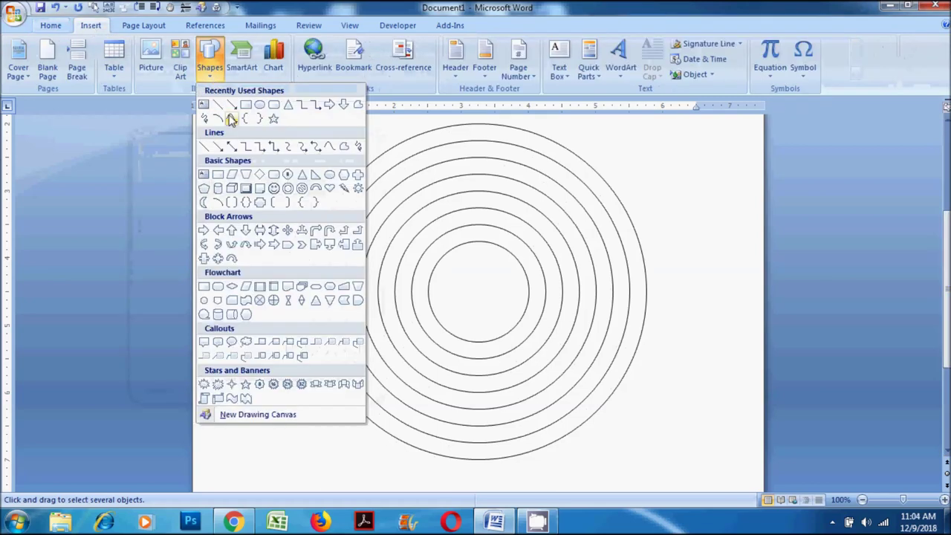
pyautogui.click(260, 104)
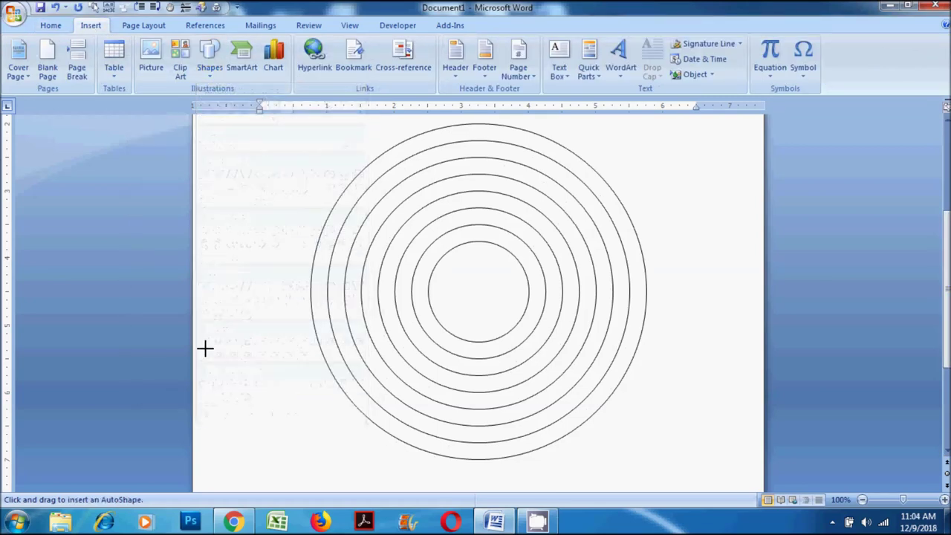
pyautogui.moveTo(243, 342); pyautogui.dragTo(270, 368)
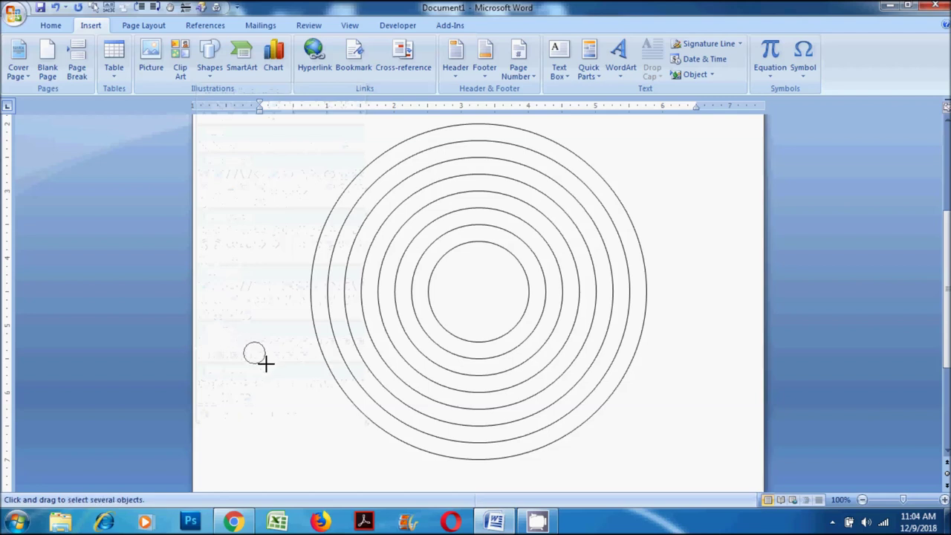
pyautogui.click(895, 51)
pyautogui.write('0.35')
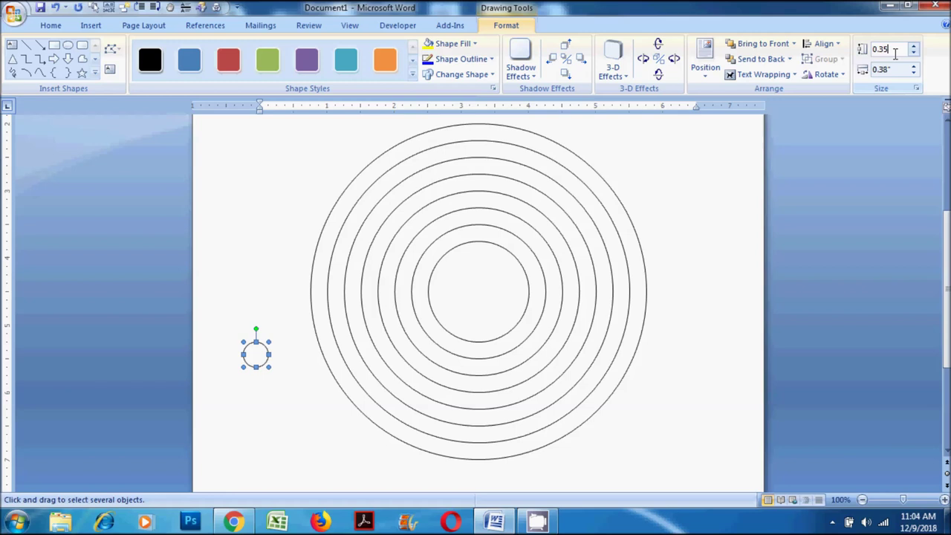
pyautogui.press('Return')
pyautogui.click(896, 69)
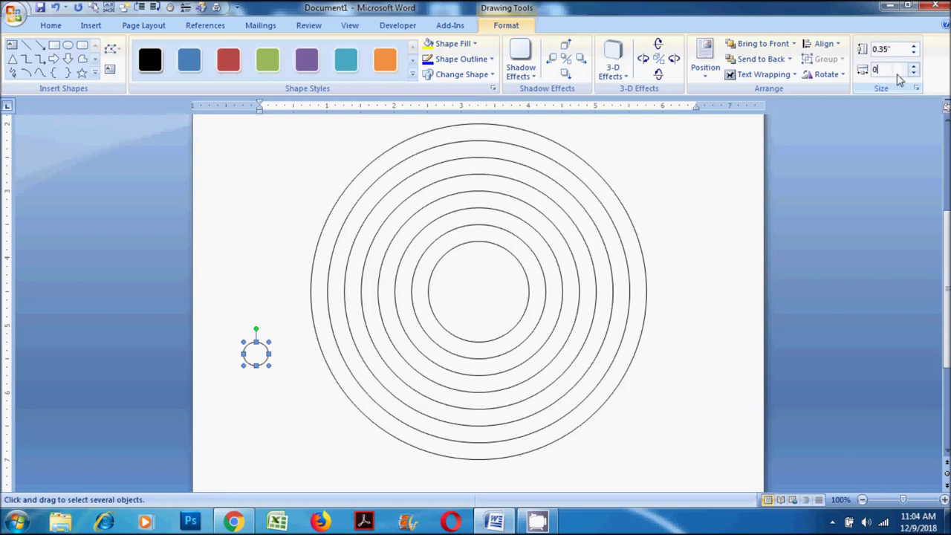
pyautogui.write('.35')
pyautogui.press('Return')
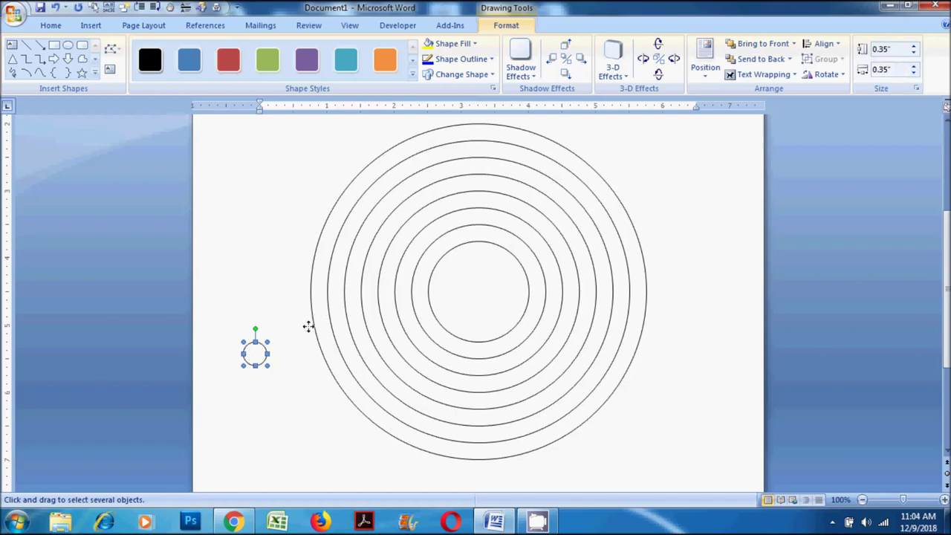
# Place the small circle on the outer ring's left edge and copy it onto rings around the maze
pyautogui.moveTo(308, 325); pyautogui.dragTo(308, 326)
pyautogui.moveTo(412, 176)
pyautogui.mouseDown()
pyautogui.moveTo(408, 161)
pyautogui.moveTo(611, 243)
pyautogui.mouseUp()
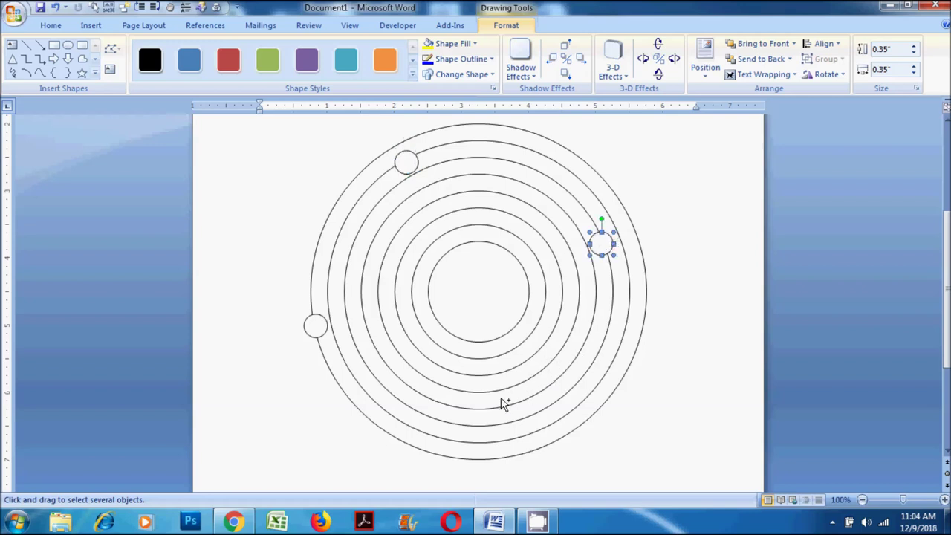
pyautogui.moveTo(503, 403)
pyautogui.mouseDown()
pyautogui.moveTo(495, 414)
pyautogui.moveTo(408, 226)
pyautogui.moveTo(392, 254)
pyautogui.mouseUp()
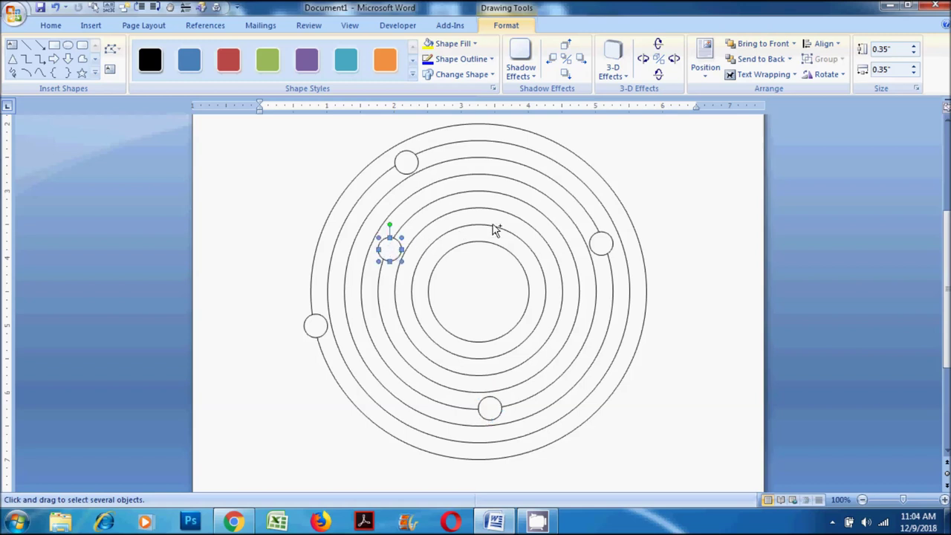
pyautogui.moveTo(497, 231)
pyautogui.mouseDown()
pyautogui.moveTo(515, 216)
pyautogui.moveTo(540, 324)
pyautogui.mouseUp()
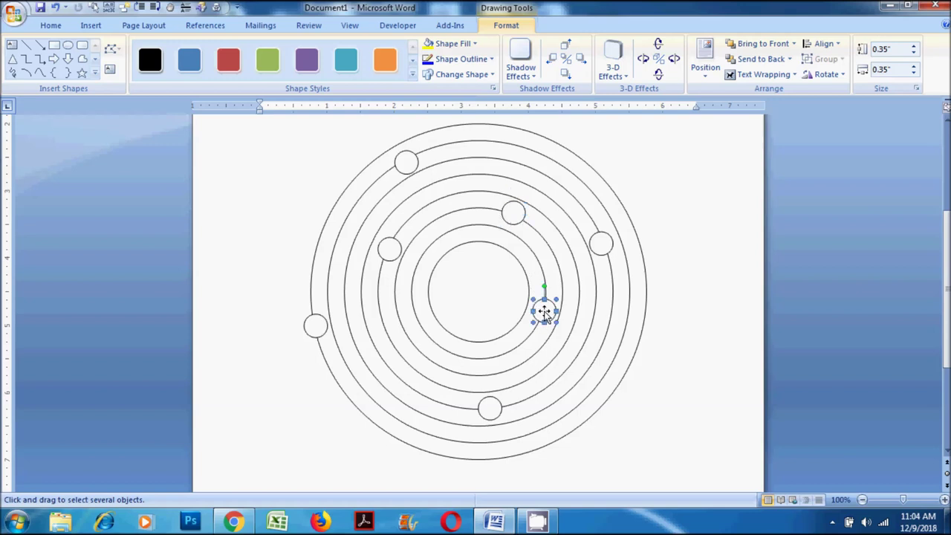
pyautogui.moveTo(459, 338); pyautogui.dragTo(459, 340)
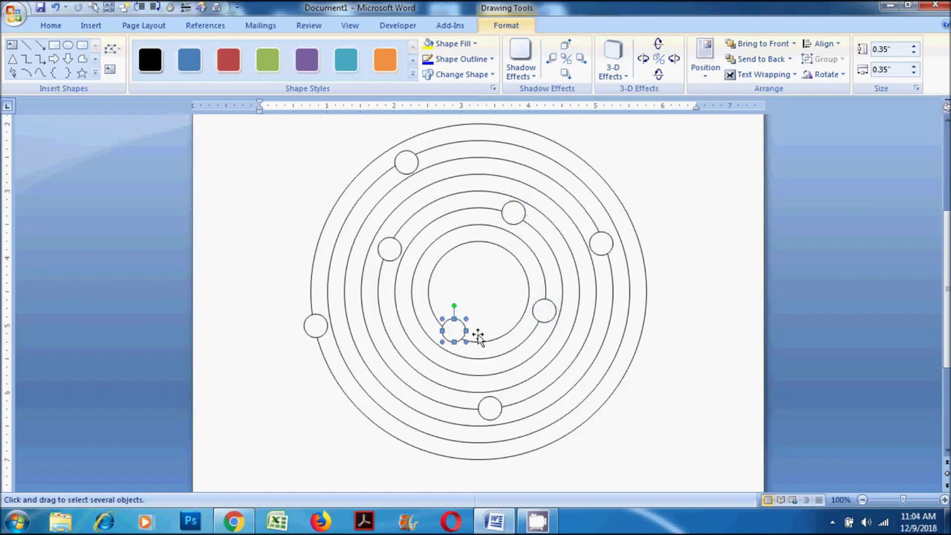
pyautogui.click(316, 335)
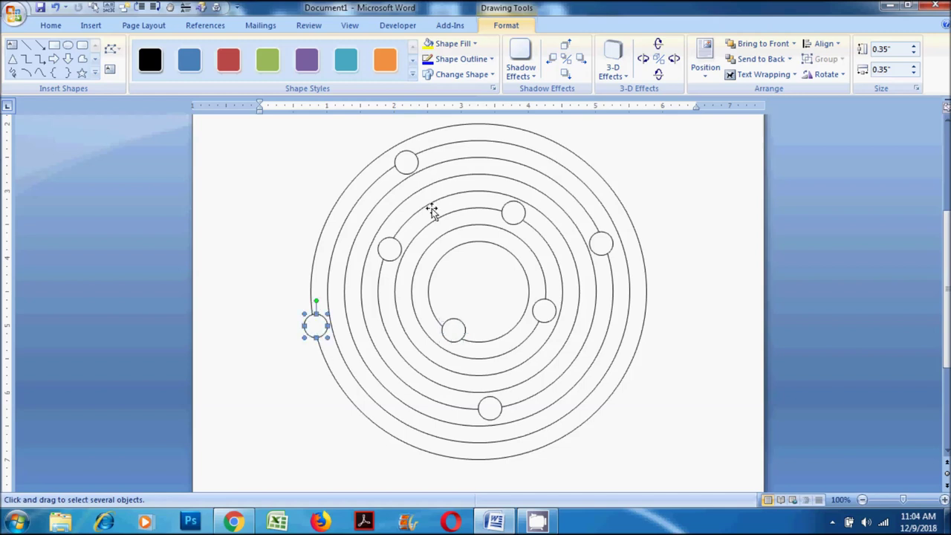
# Set No Outline on the small circles at the left, upper-left, top and right
pyautogui.click(450, 43)
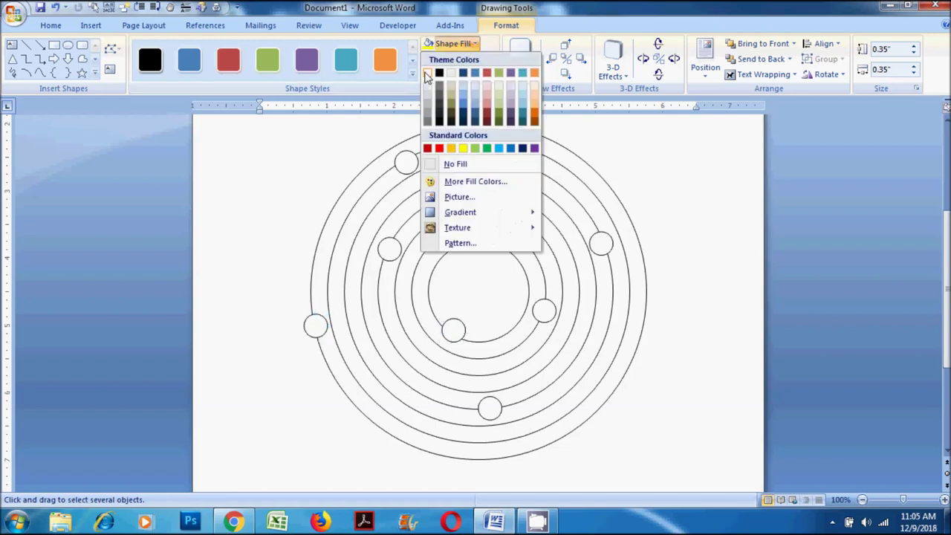
pyautogui.click(449, 44)
pyautogui.click(462, 60)
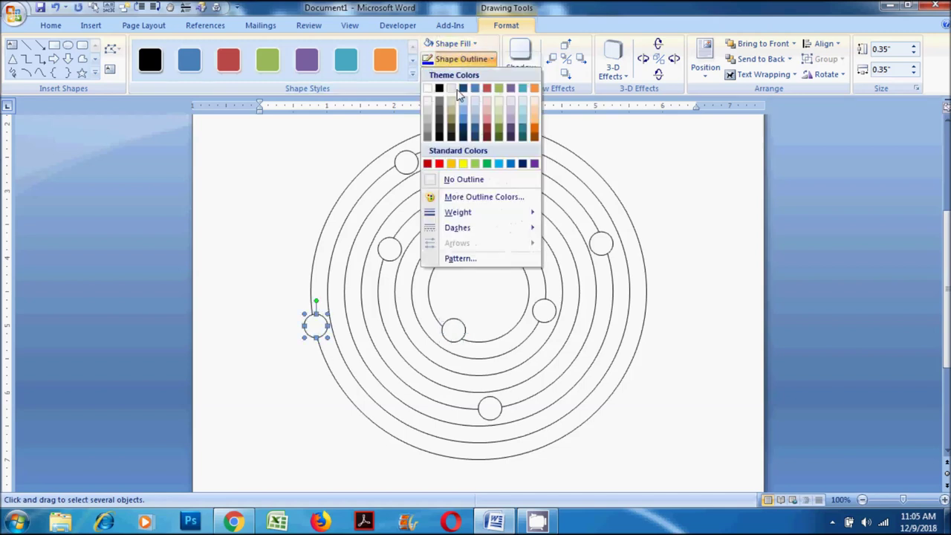
pyautogui.click(452, 181)
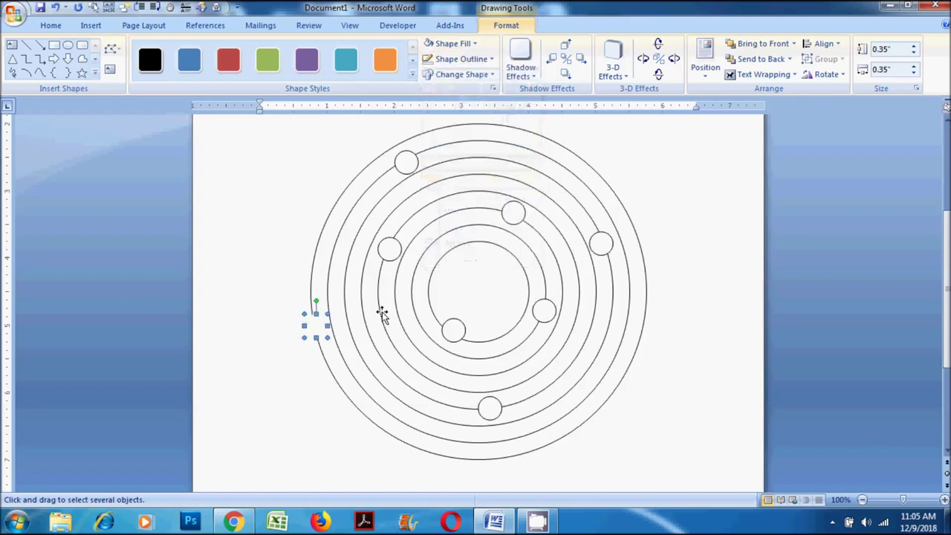
pyautogui.click(390, 249)
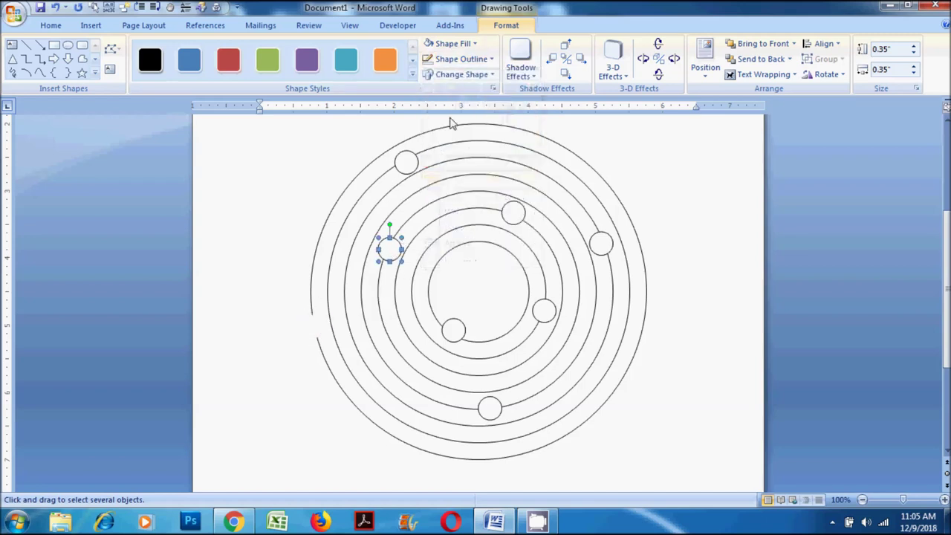
pyautogui.click(462, 59)
pyautogui.click(453, 180)
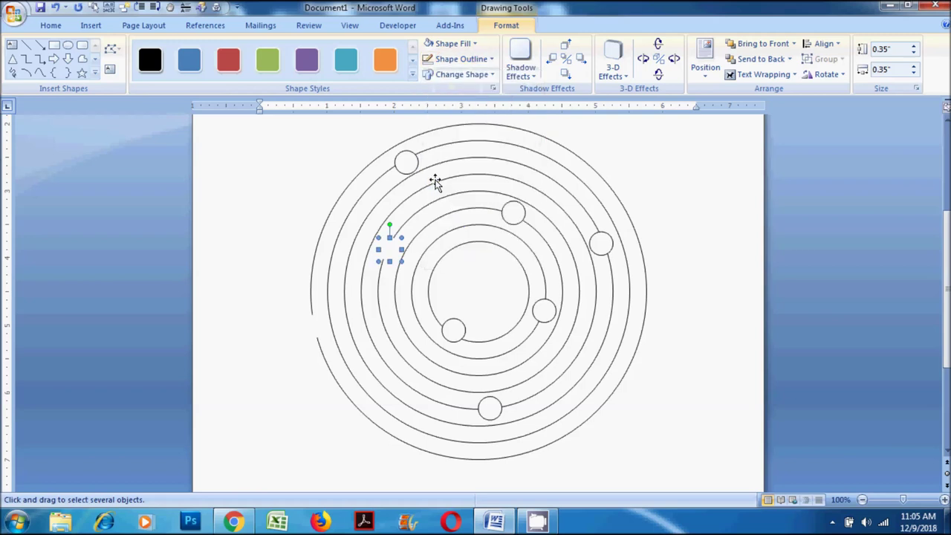
pyautogui.click(402, 163)
pyautogui.click(429, 59)
pyautogui.click(513, 220)
pyautogui.click(428, 59)
pyautogui.click(595, 245)
pyautogui.click(429, 58)
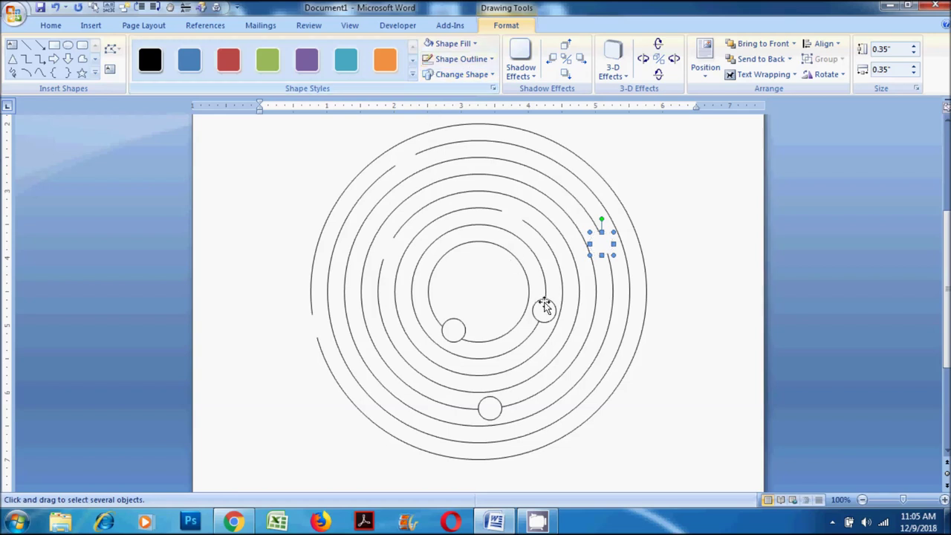
# Remove the outlines from the remaining small circles near the centre and bottom
pyautogui.click(545, 309)
pyautogui.click(429, 59)
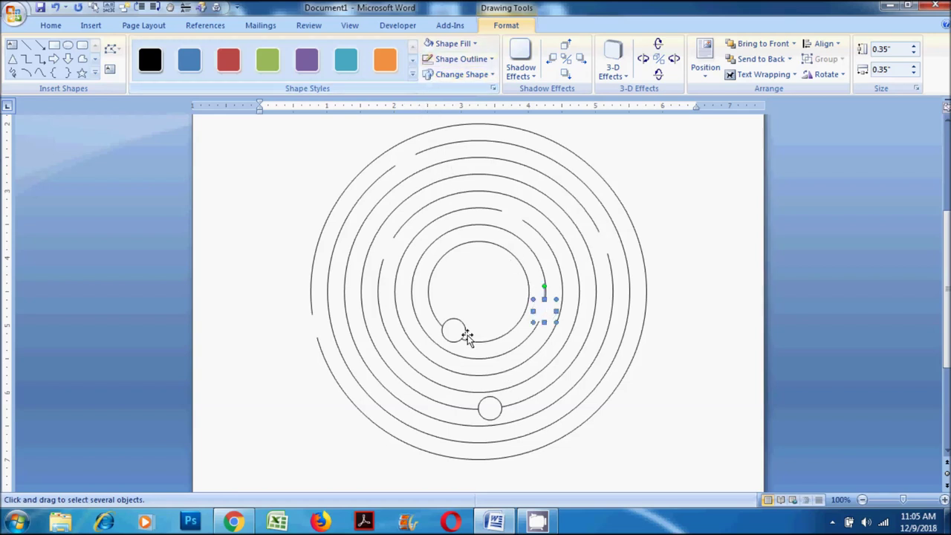
pyautogui.click(460, 336)
pyautogui.click(430, 59)
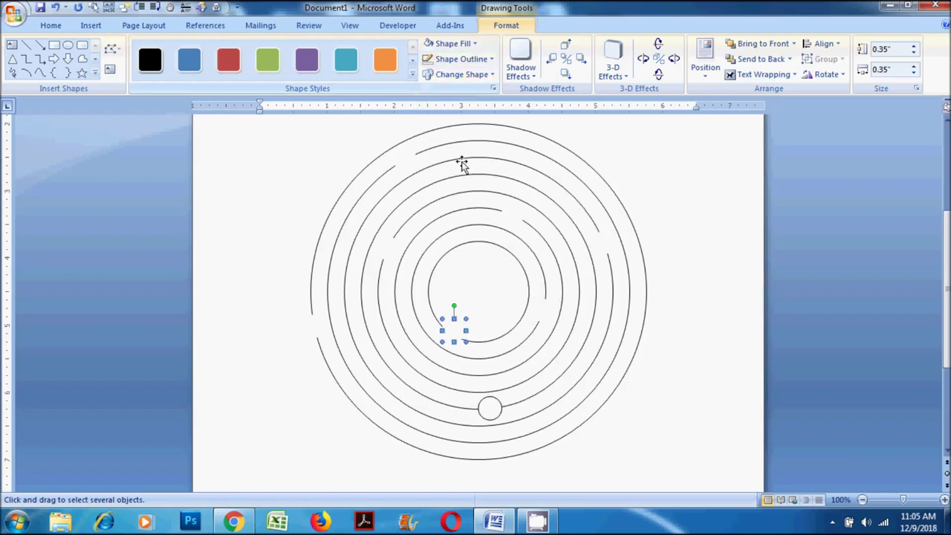
pyautogui.click(489, 408)
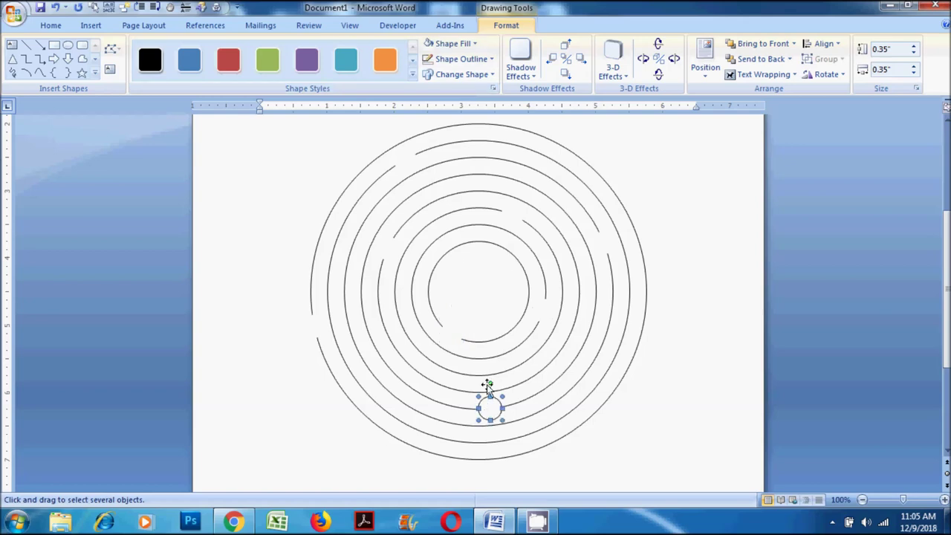
pyautogui.click(430, 59)
pyautogui.scroll(4, 687, 308)
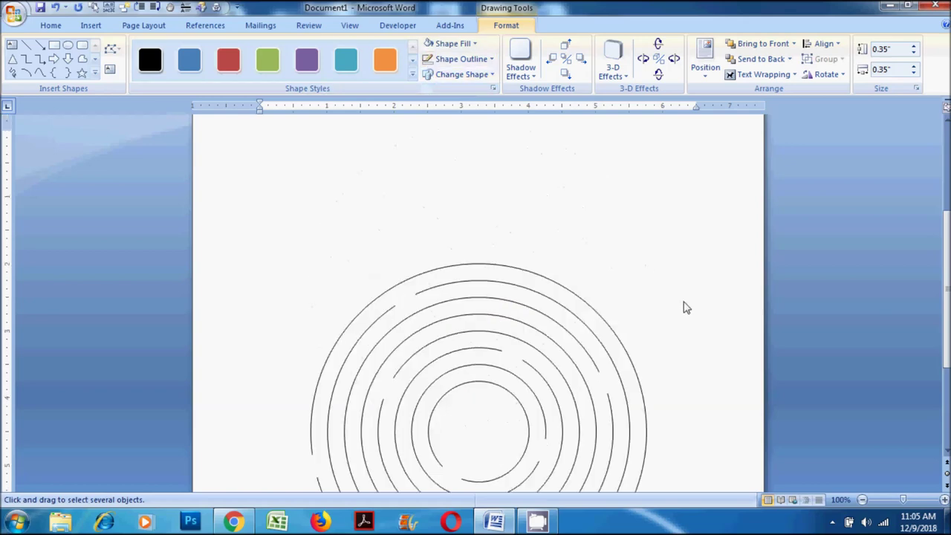
pyautogui.click(685, 307)
pyautogui.scroll(-4, 685, 305)
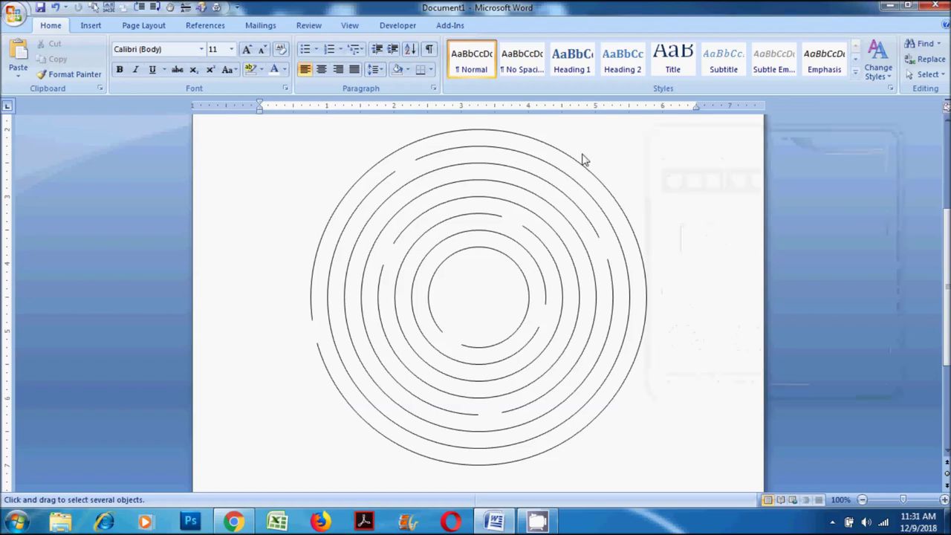
pyautogui.click(575, 158)
# Thicken the outer ring's outline to 1½ pt
pyautogui.click(513, 27)
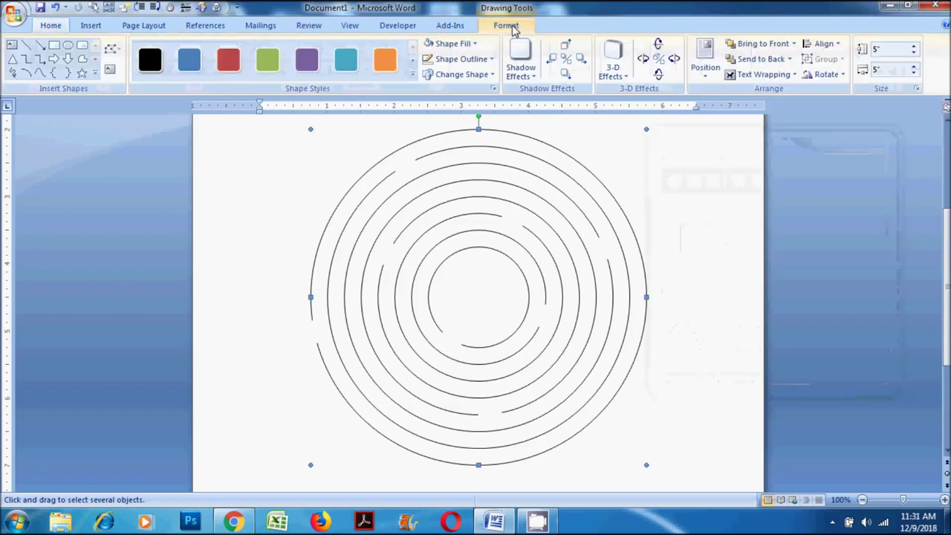
pyautogui.click(464, 59)
pyautogui.moveTo(458, 212)
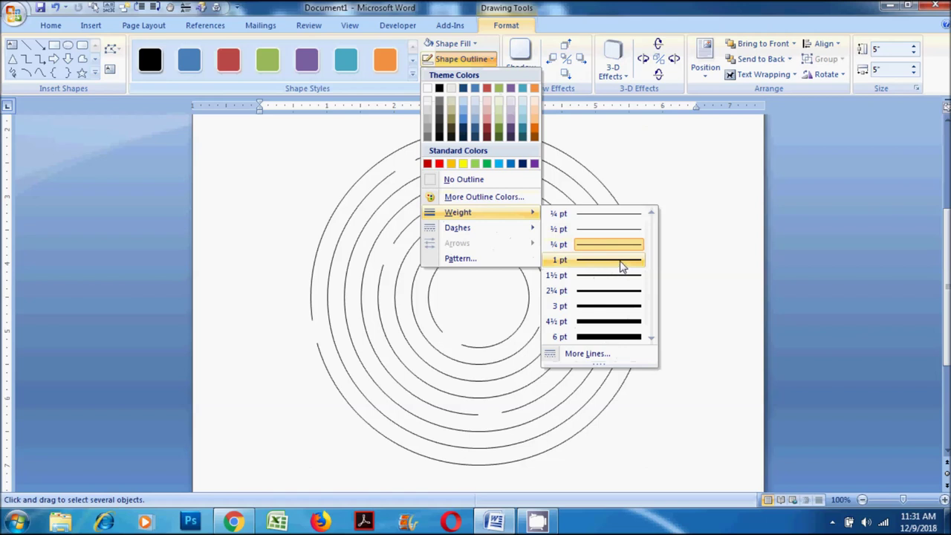
pyautogui.click(620, 276)
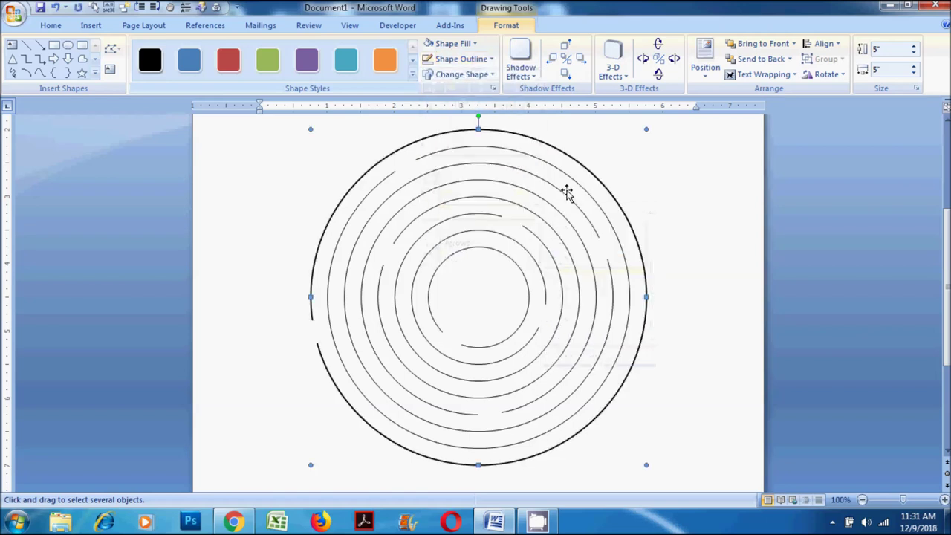
# Select the inner rings together and give them the same thicker outline weight
pyautogui.keyDown('shift'); pyautogui.click(578, 208); pyautogui.keyUp('shift')
pyautogui.keyDown('shift'); pyautogui.click(569, 228); pyautogui.keyUp('shift')
pyautogui.keyDown('shift'); pyautogui.click(562, 239); pyautogui.keyUp('shift')
pyautogui.keyDown('shift'); pyautogui.click(553, 257); pyautogui.keyUp('shift')
pyautogui.keyDown('shift'); pyautogui.click(539, 267); pyautogui.keyUp('shift')
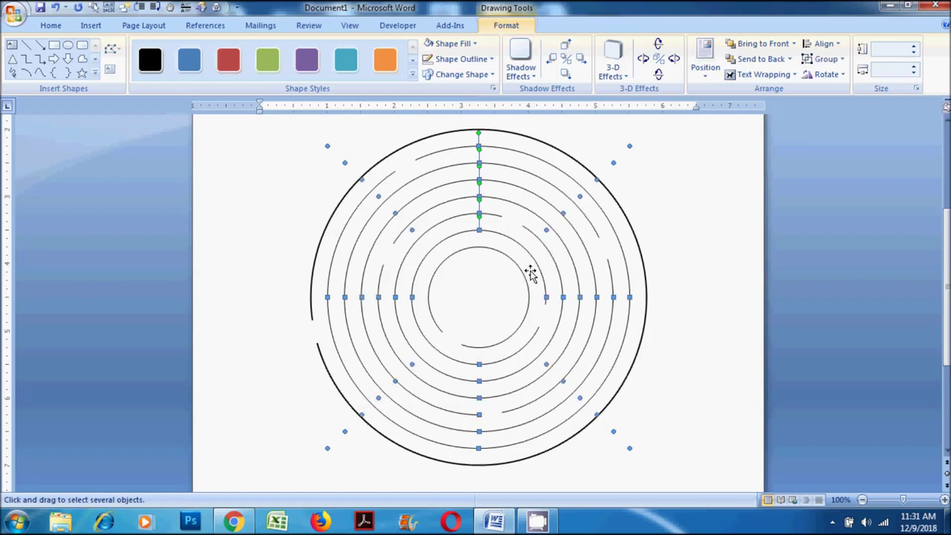
pyautogui.keyDown('shift'); pyautogui.click(522, 280); pyautogui.keyUp('shift')
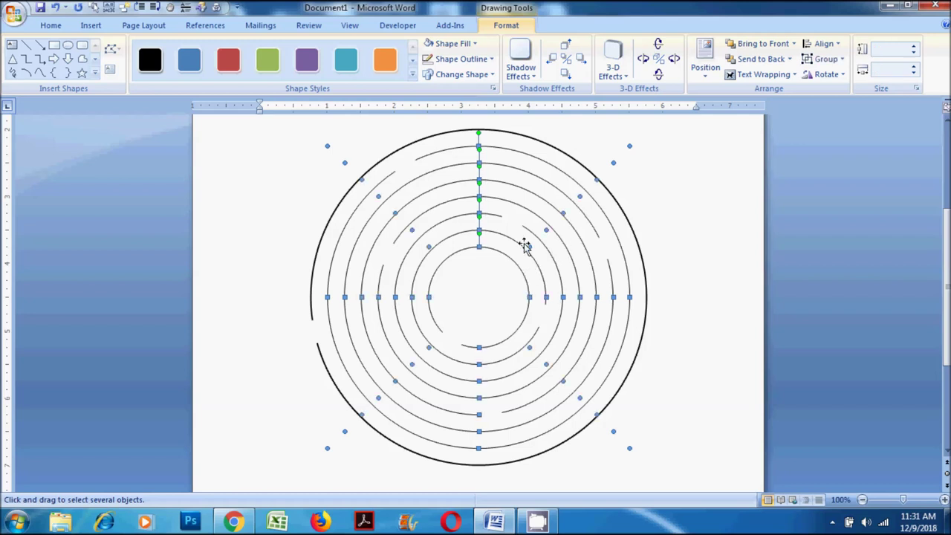
pyautogui.click(462, 59)
pyautogui.moveTo(458, 213)
pyautogui.click(592, 277)
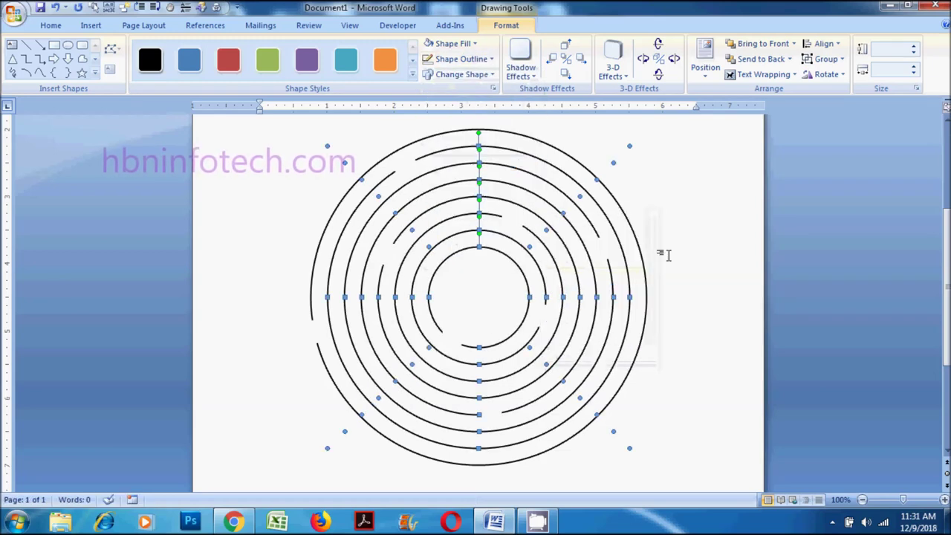
pyautogui.click(651, 239)
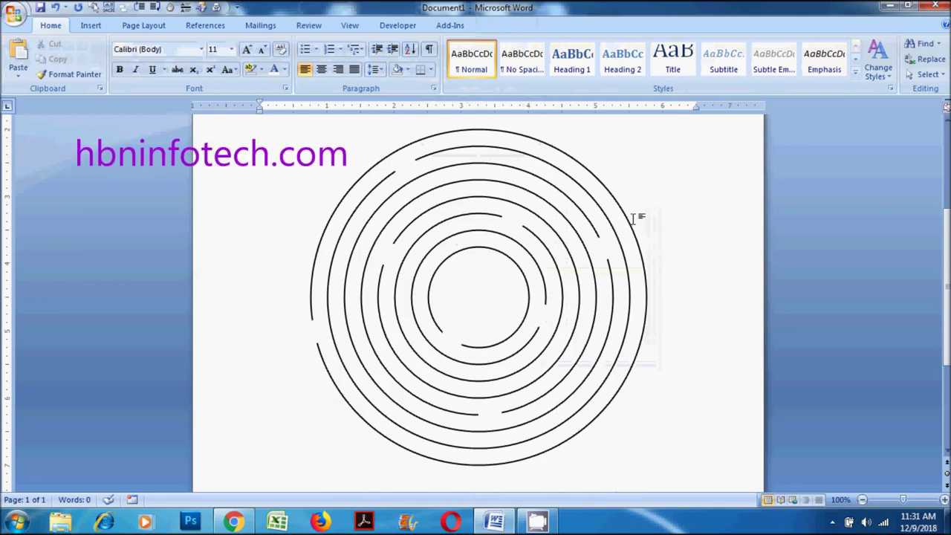
pyautogui.click(90, 27)
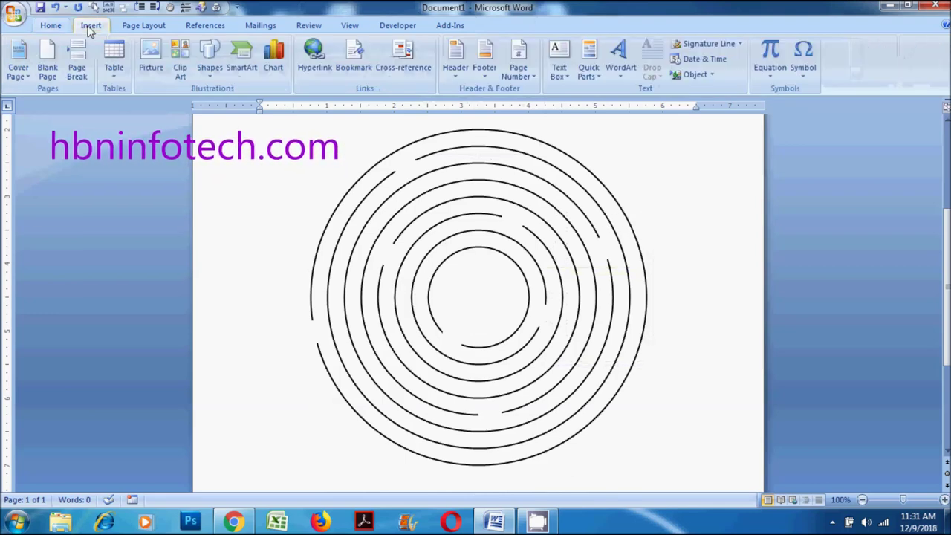
# Draw a short straight line between the outer two rings near the top and shorten it to fit
pyautogui.click(210, 74)
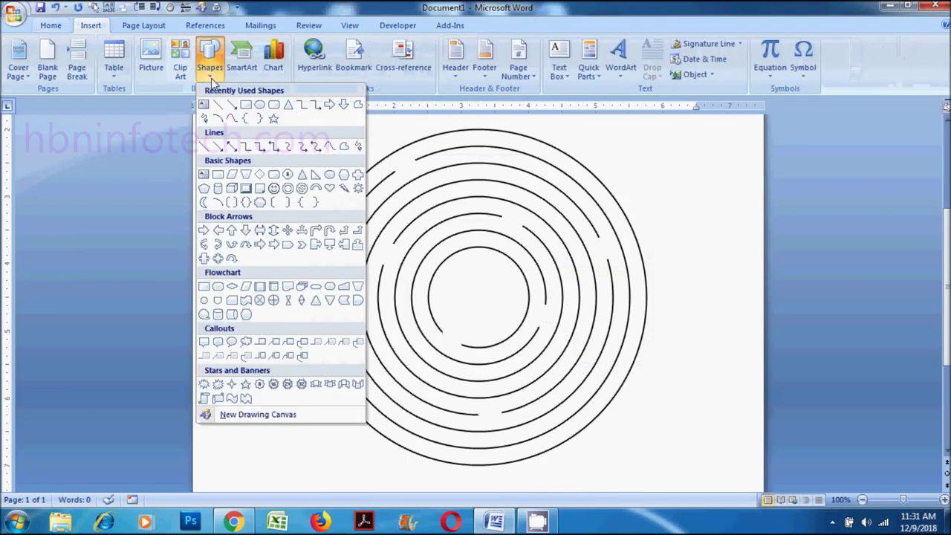
pyautogui.click(218, 105)
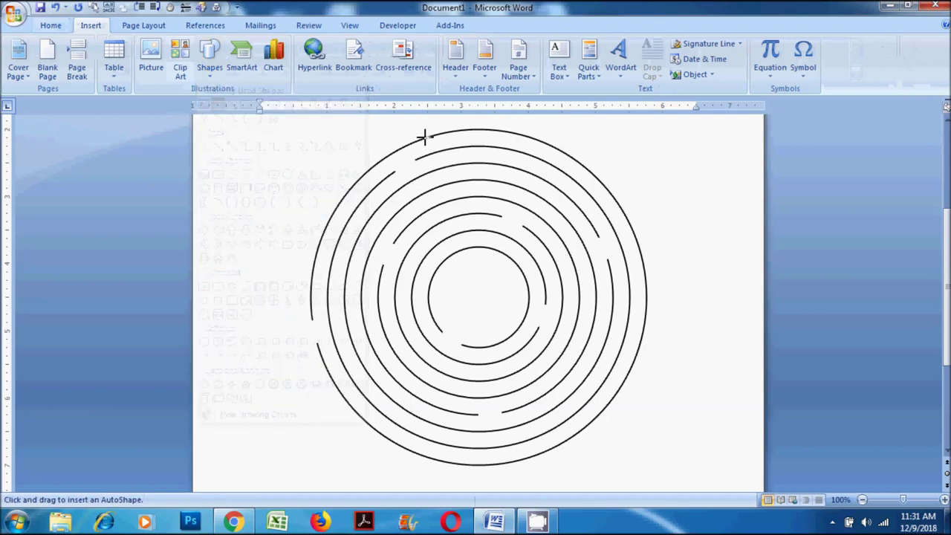
pyautogui.moveTo(428, 136); pyautogui.dragTo(439, 151)
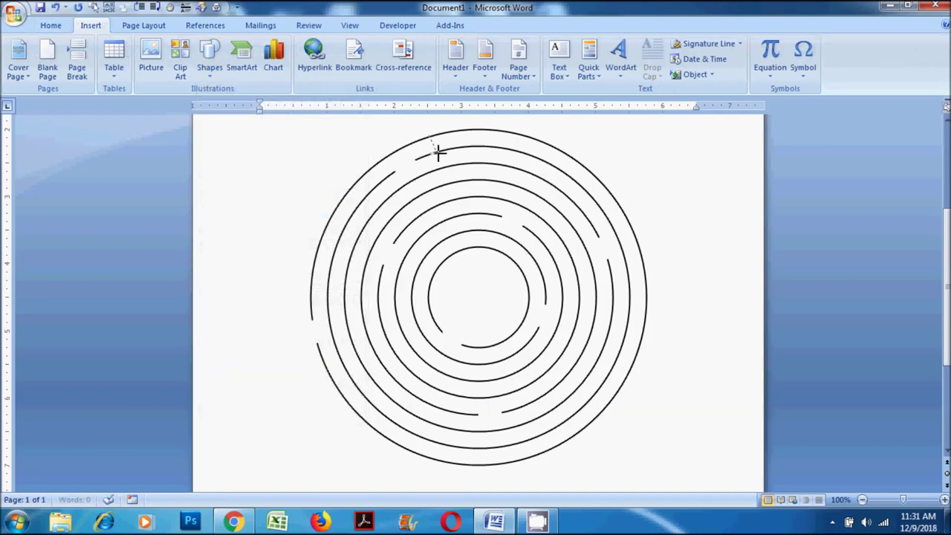
pyautogui.moveTo(438, 152); pyautogui.dragTo(438, 156)
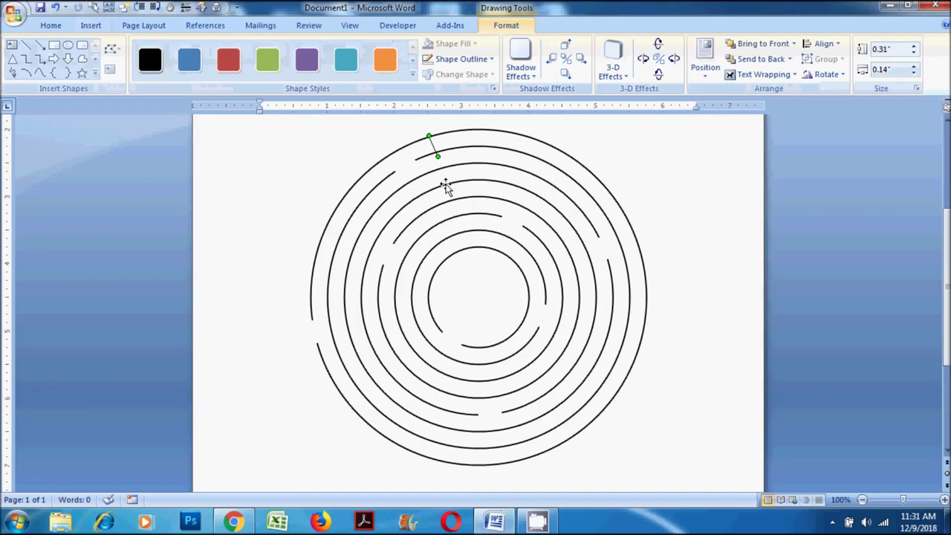
pyautogui.click(944, 499)
pyautogui.click(945, 499)
pyautogui.click(945, 499)
pyautogui.click(944, 499)
pyautogui.click(945, 500)
pyautogui.scroll(-3, 542, 350)
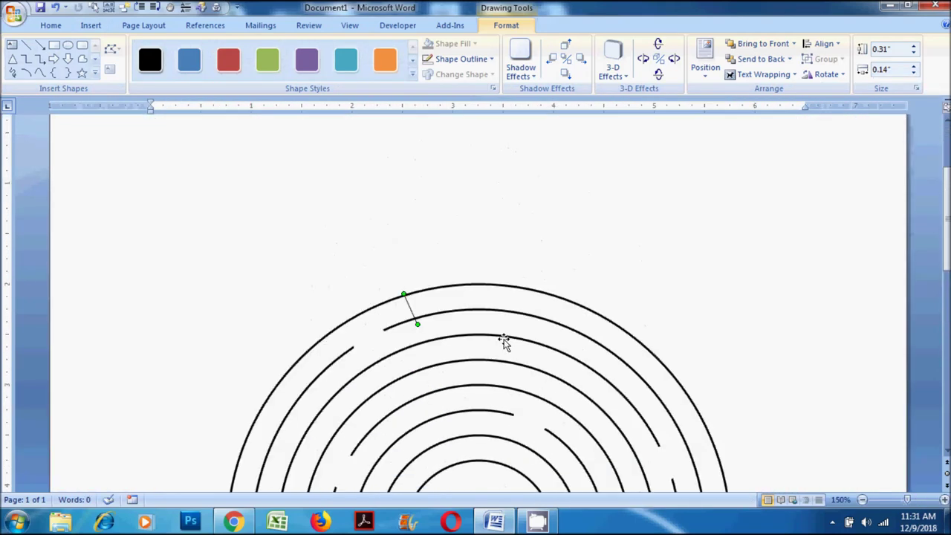
pyautogui.moveTo(415, 321); pyautogui.dragTo(413, 320)
pyautogui.click(456, 271)
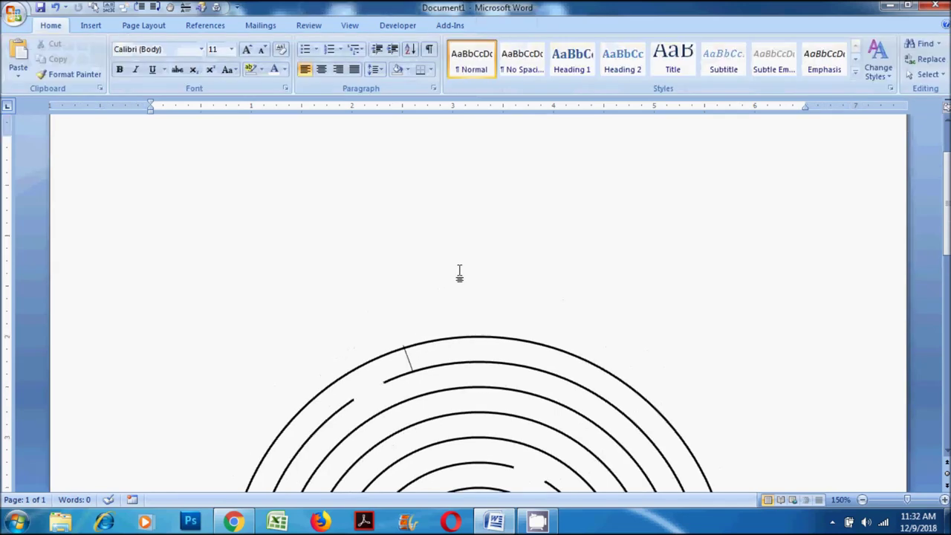
# Give the wall line the rings' thicker outline weight and fit it between both rings
pyautogui.scroll(-3, 456, 270)
pyautogui.click(408, 255)
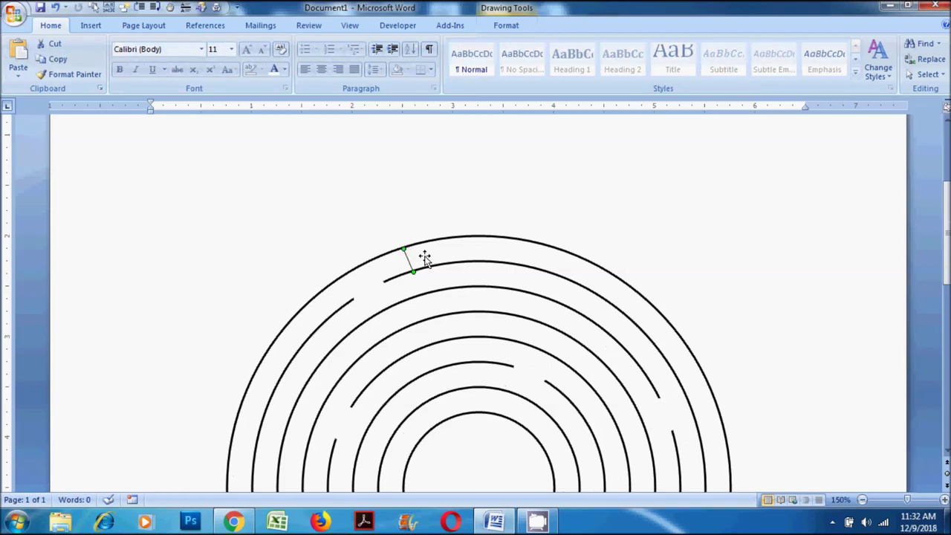
pyautogui.scroll(3, 559, 233)
pyautogui.scroll(-3, 558, 232)
pyautogui.click(501, 27)
pyautogui.click(462, 59)
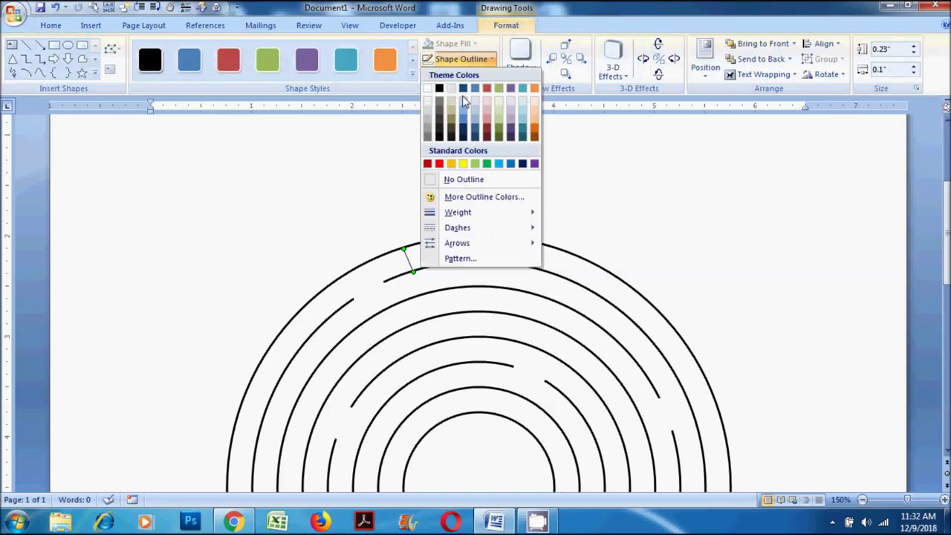
pyautogui.moveTo(458, 212)
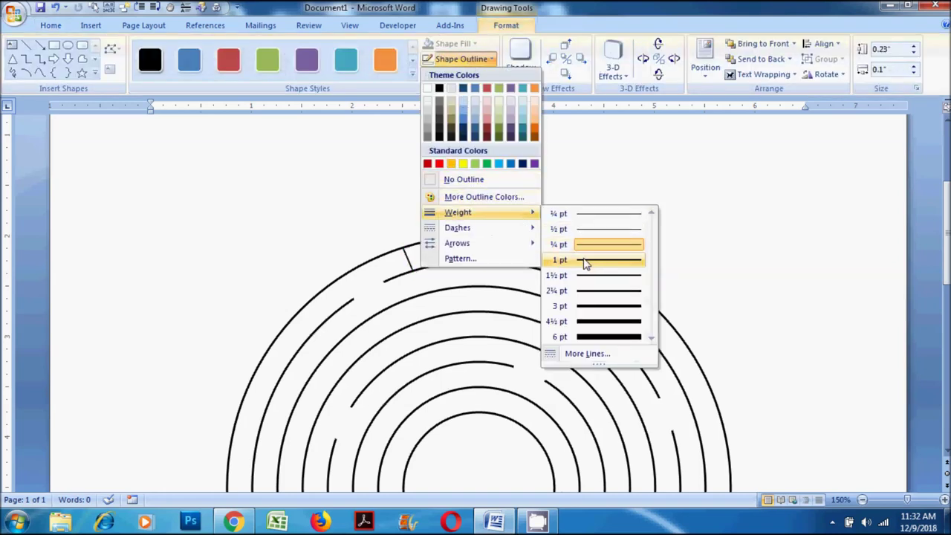
pyautogui.click(585, 276)
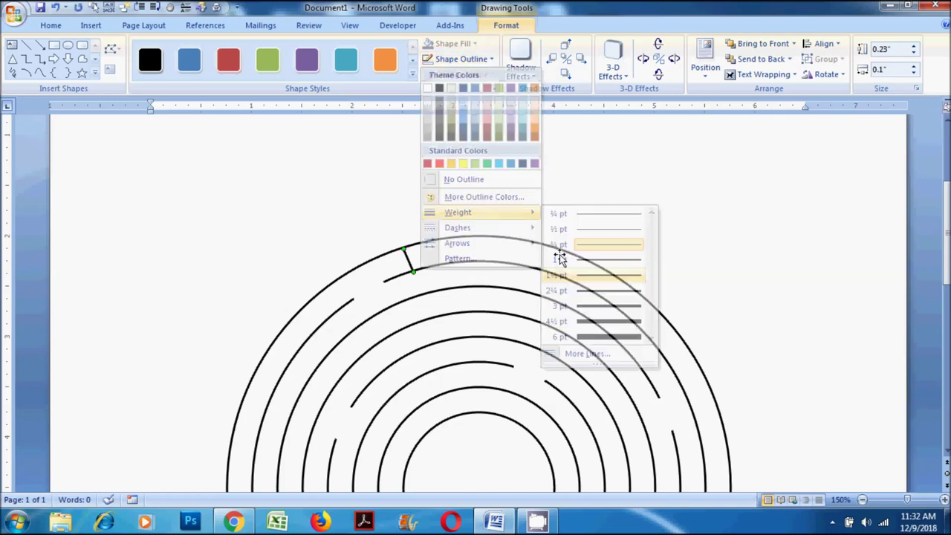
pyautogui.scroll(-1, 514, 227)
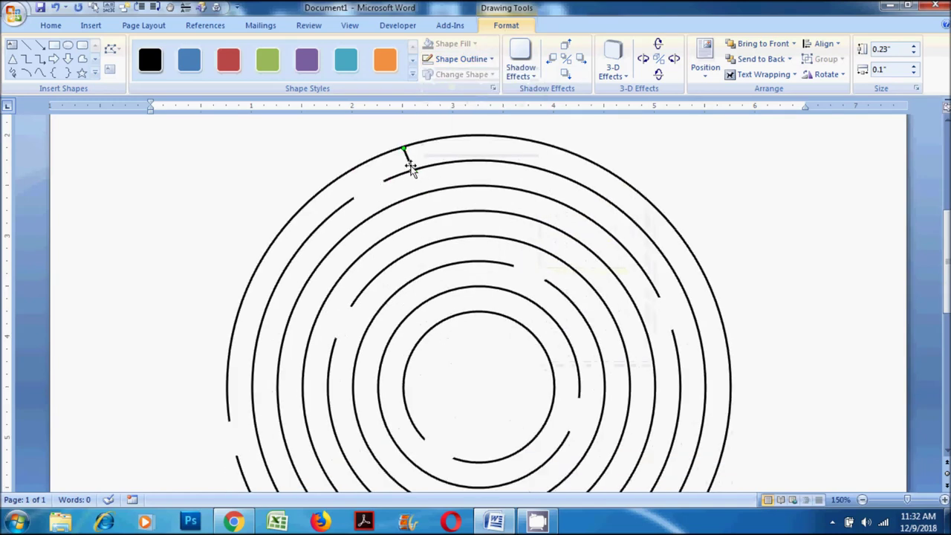
pyautogui.moveTo(410, 165); pyautogui.dragTo(414, 171)
# Draw a new wall line on the maze's right side bridging the ring gap
pyautogui.moveTo(671, 282); pyautogui.dragTo(681, 305)
pyautogui.scroll(-1, 678, 297)
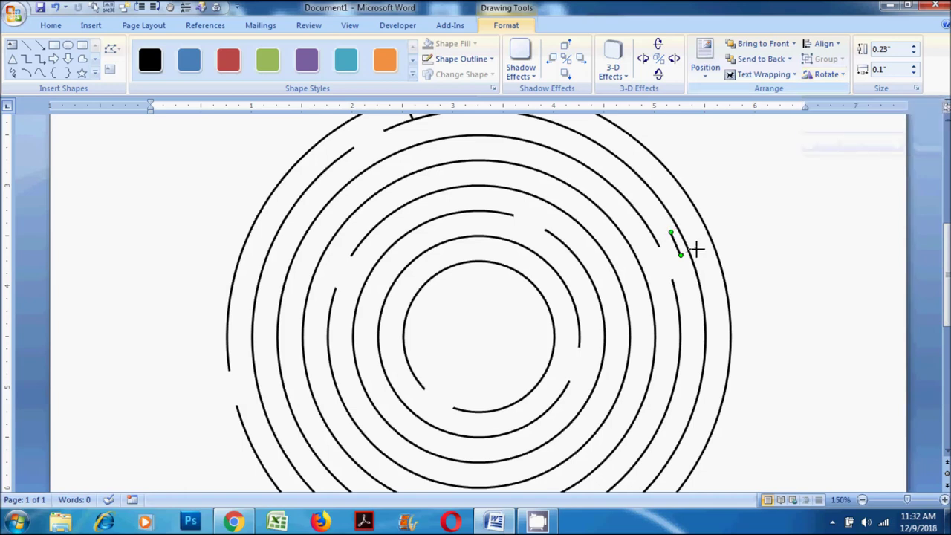
pyautogui.moveTo(691, 256); pyautogui.dragTo(676, 295)
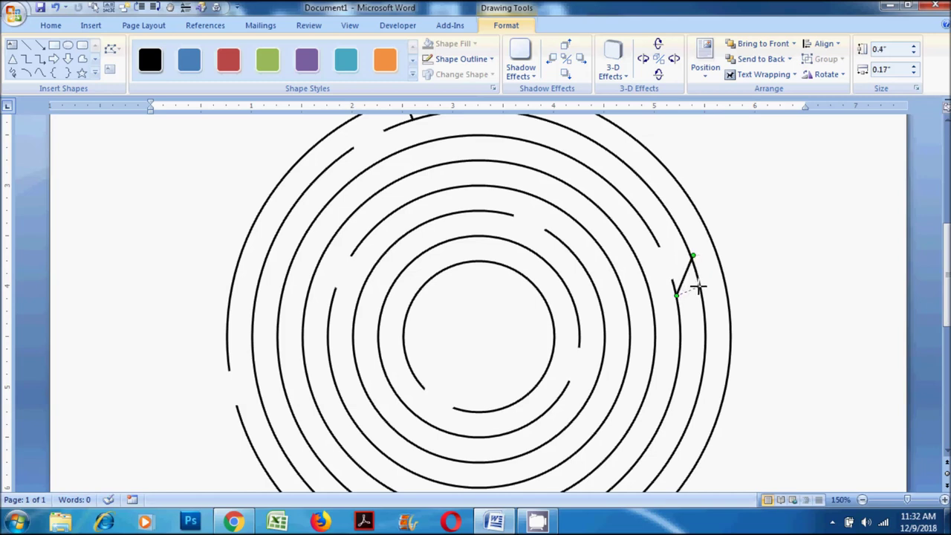
pyautogui.moveTo(698, 286); pyautogui.dragTo(701, 290)
pyautogui.click(756, 277)
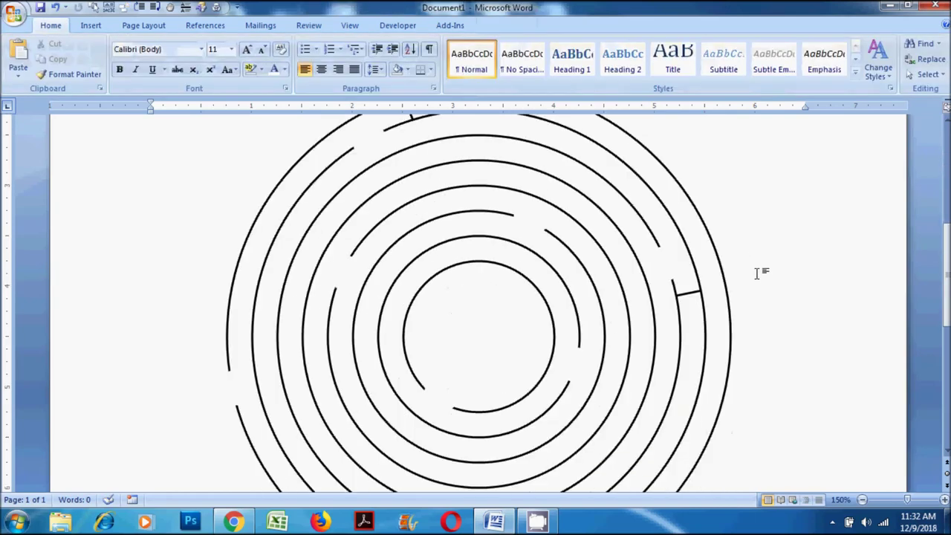
pyautogui.scroll(-1, 779, 357)
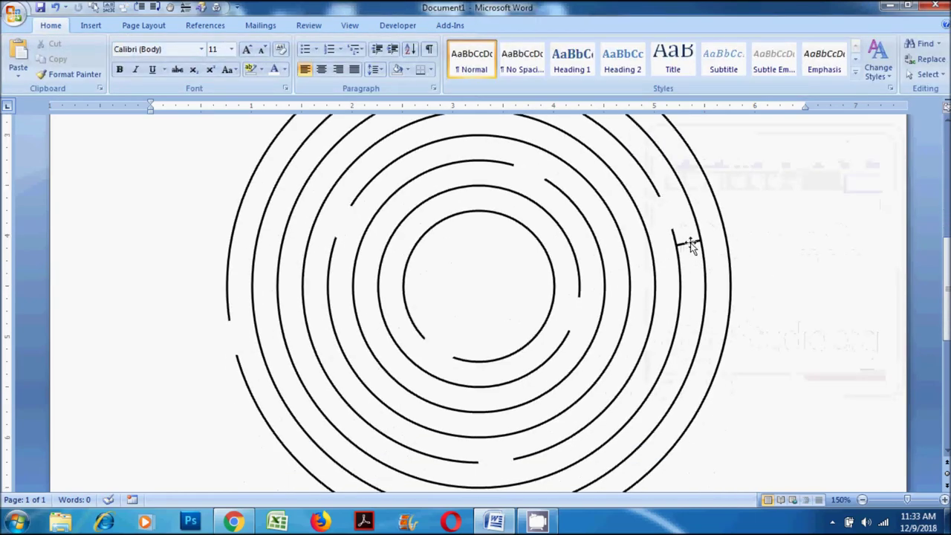
# Copy the right-hand wall segment and stand the copy upright between rings at the bottom
pyautogui.click(690, 246)
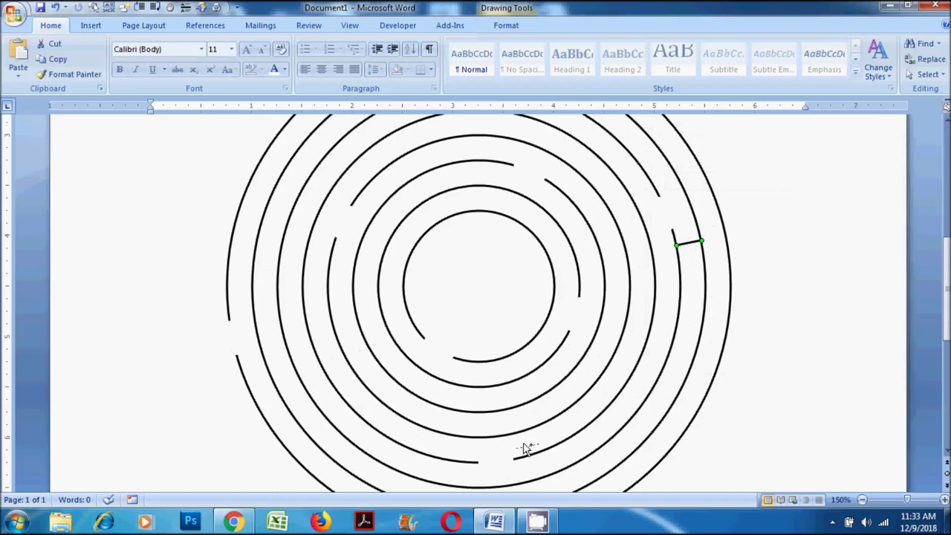
pyautogui.moveTo(445, 447); pyautogui.dragTo(446, 448)
pyautogui.scroll(-1, 578, 350)
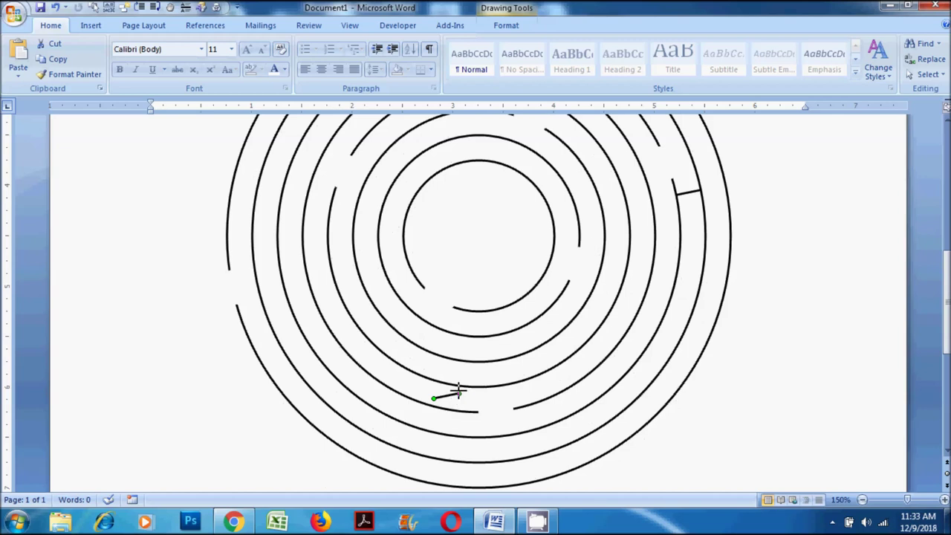
pyautogui.moveTo(459, 383); pyautogui.dragTo(460, 387)
pyautogui.moveTo(455, 413); pyautogui.dragTo(459, 411)
pyautogui.moveTo(462, 384); pyautogui.dragTo(462, 387)
# Draw another wall segment, move it, and tilt it so its end joins the ring
pyautogui.moveTo(338, 219)
pyautogui.mouseDown()
pyautogui.moveTo(336, 229)
pyautogui.moveTo(338, 202)
pyautogui.moveTo(353, 221)
pyautogui.moveTo(327, 221)
pyautogui.mouseUp()
pyautogui.moveTo(344, 224); pyautogui.dragTo(570, 307)
pyautogui.moveTo(554, 305); pyautogui.dragTo(559, 296)
pyautogui.moveTo(579, 308); pyautogui.dragTo(579, 313)
pyautogui.moveTo(548, 171); pyautogui.dragTo(568, 187)
pyautogui.scroll(3, 563, 202)
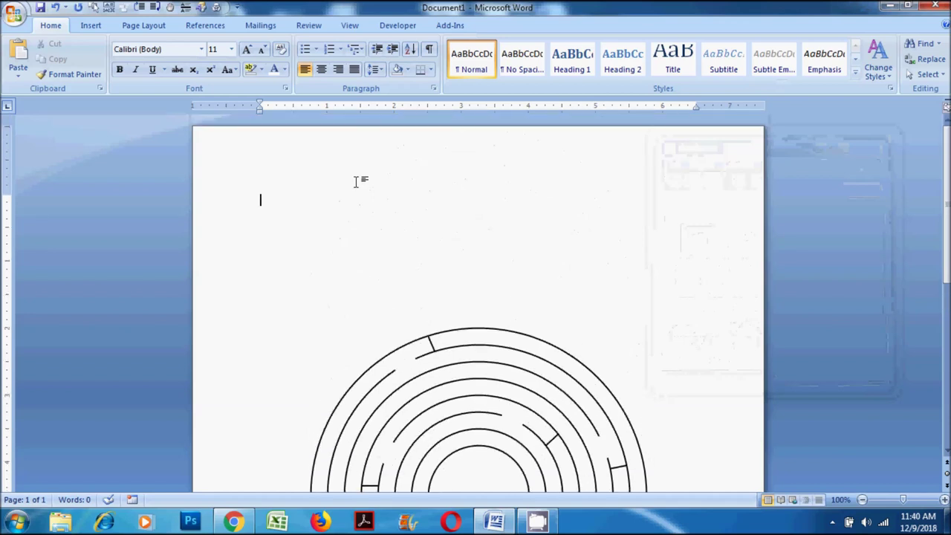
# Insert a plain outlined WordArt with the default 'Your Text Here' text
pyautogui.click(89, 26)
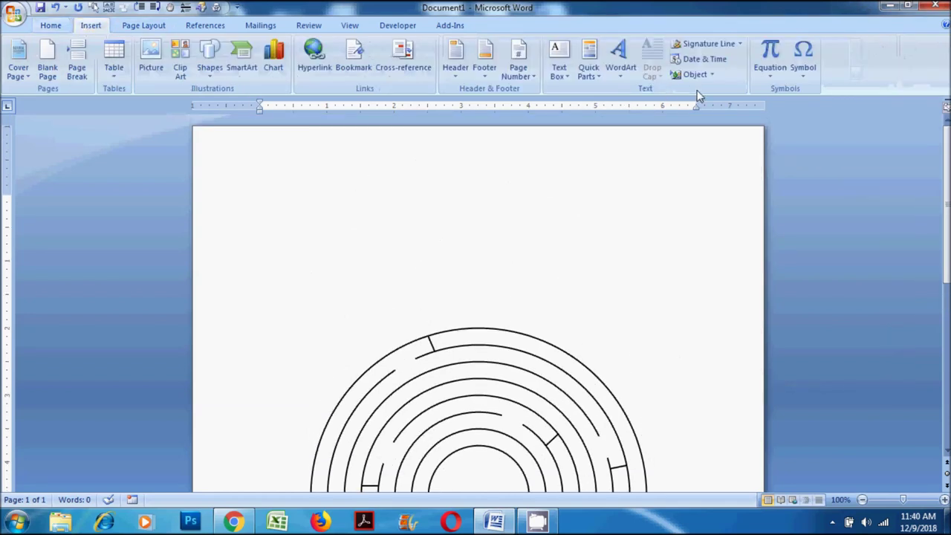
pyautogui.click(625, 81)
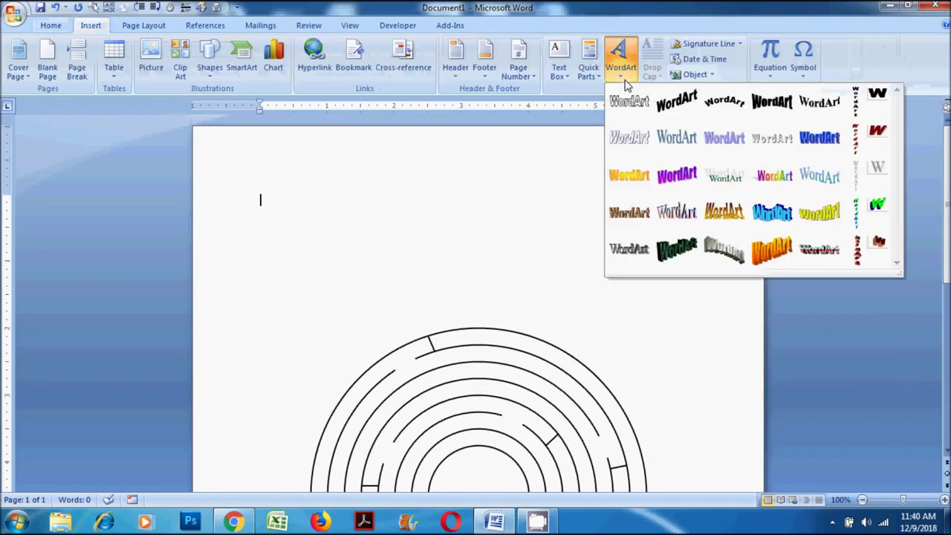
pyautogui.click(627, 105)
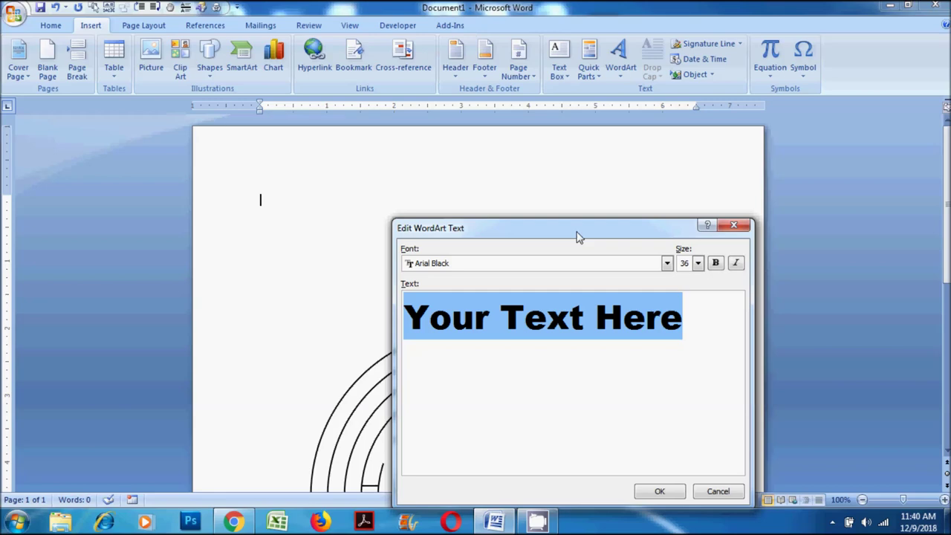
pyautogui.click(673, 496)
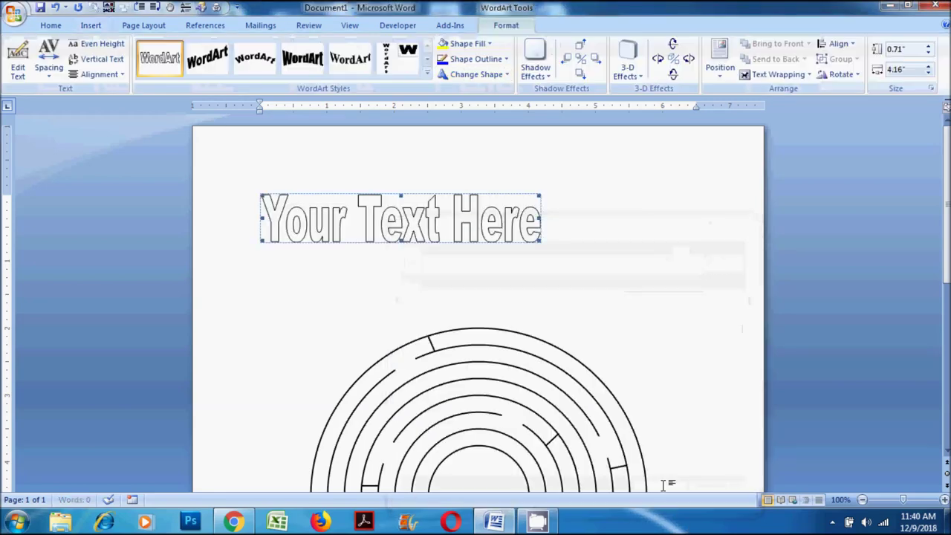
# Make the WordArt float freely and position it just above the maze
pyautogui.click(789, 77)
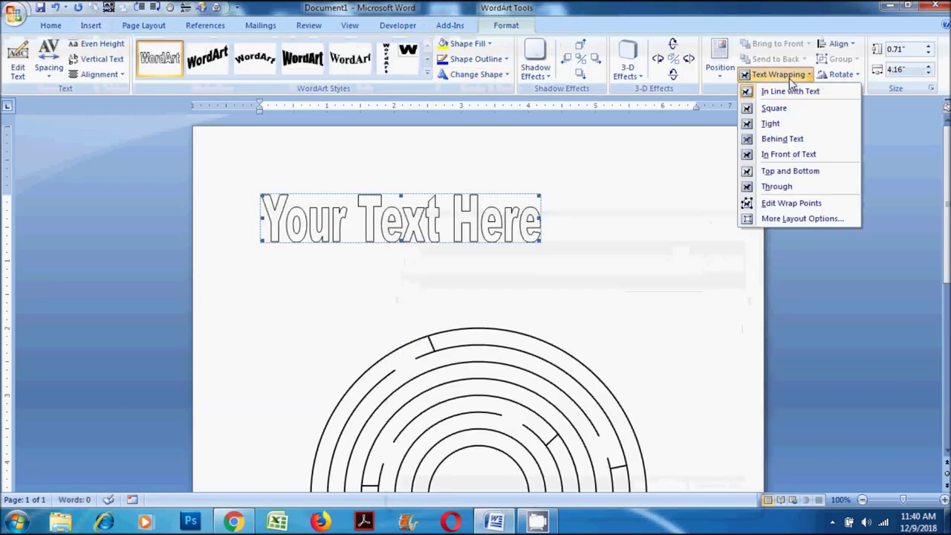
pyautogui.click(788, 154)
pyautogui.moveTo(364, 212); pyautogui.dragTo(337, 280)
pyautogui.click(295, 188)
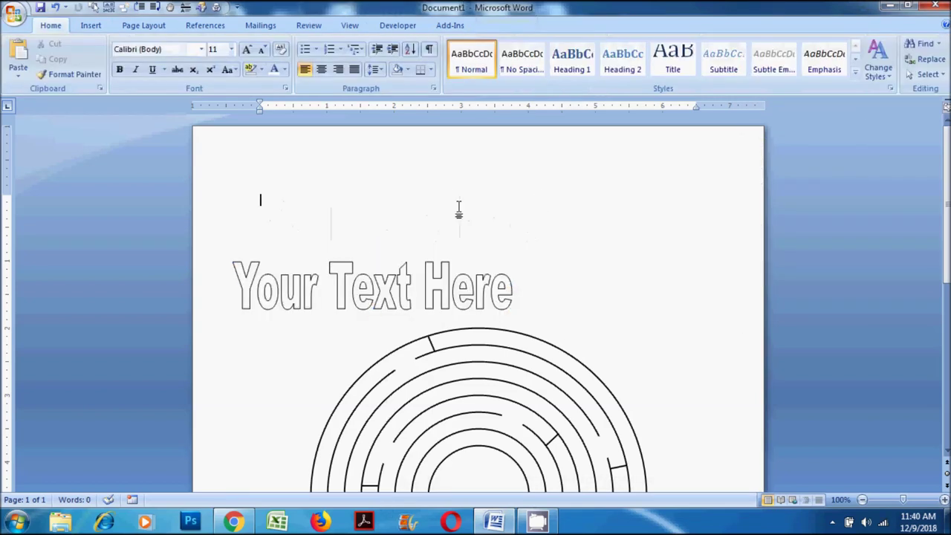
pyautogui.click(91, 26)
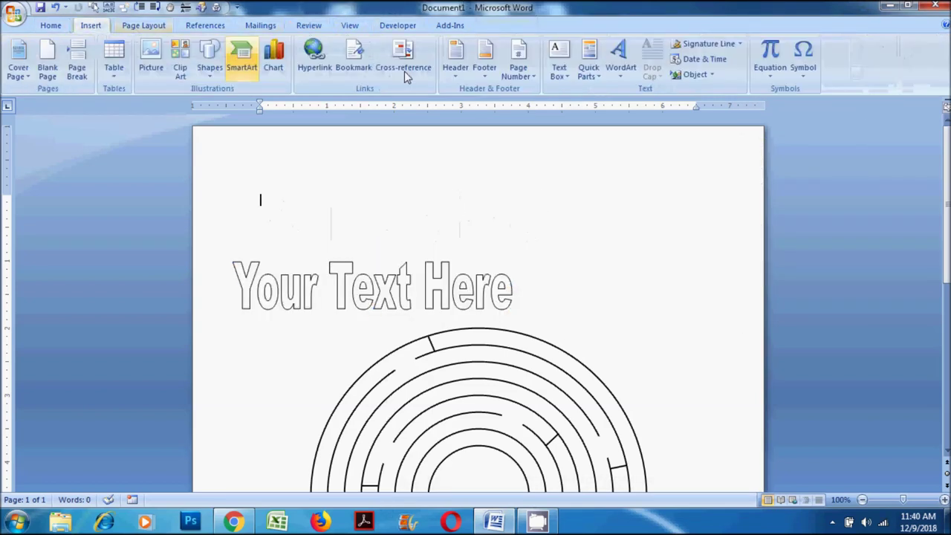
# Insert the house symbol from the Webdings font at the top of the page and select it
pyautogui.click(804, 73)
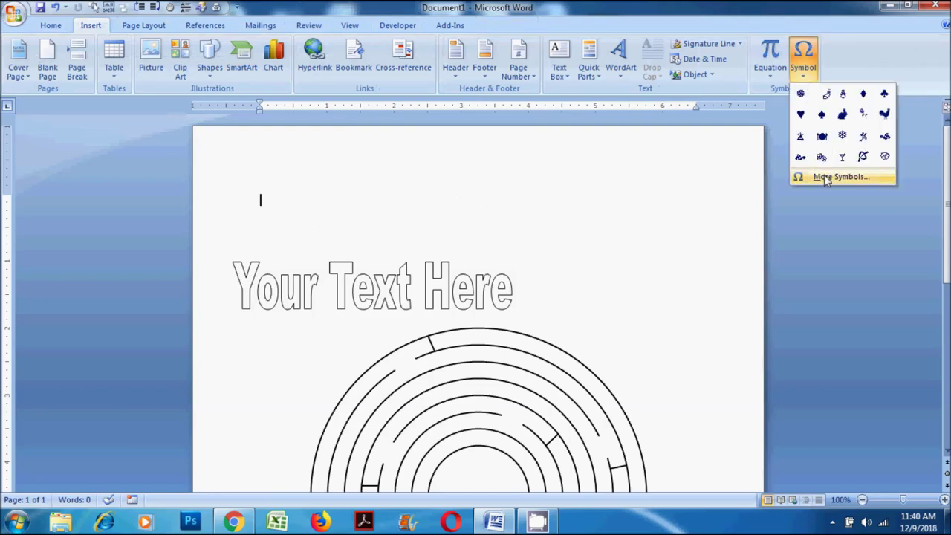
pyautogui.click(821, 176)
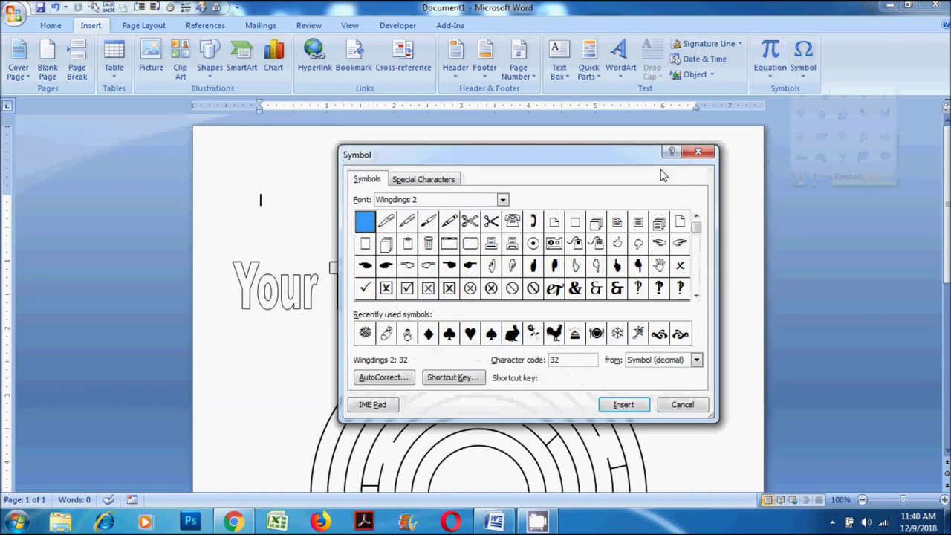
pyautogui.click(503, 201)
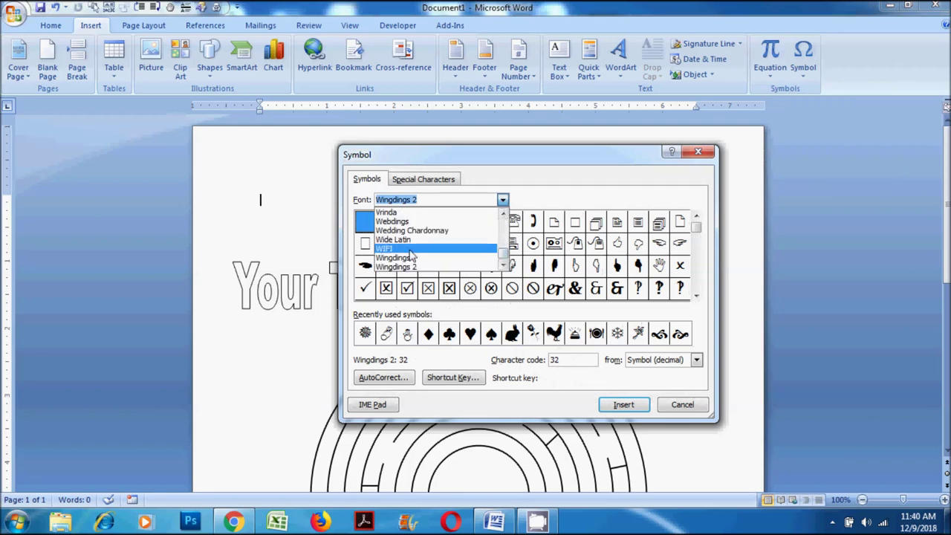
pyautogui.click(393, 221)
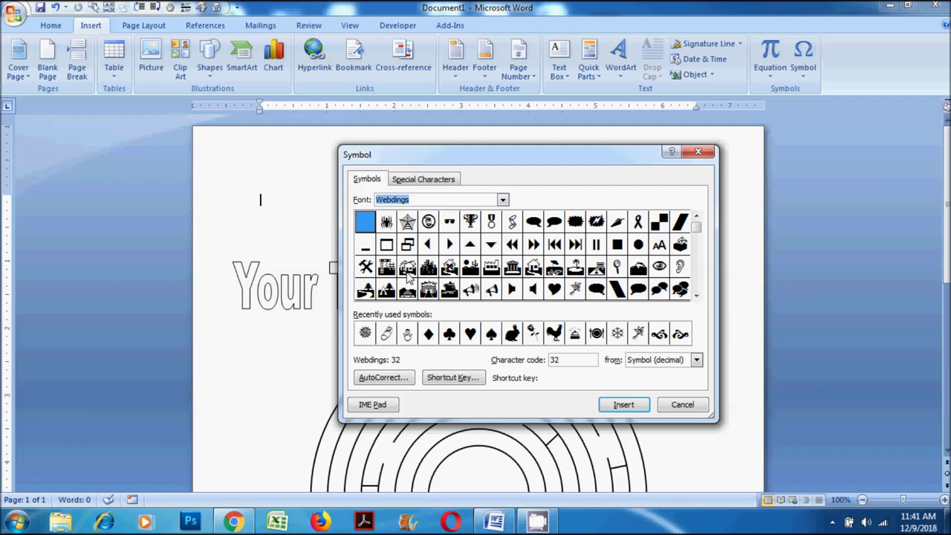
pyautogui.click(408, 269)
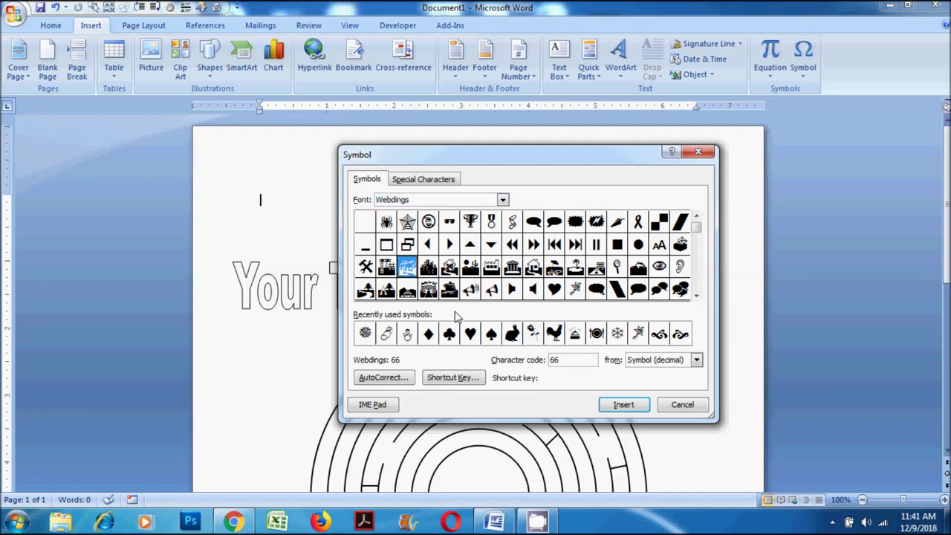
pyautogui.click(623, 404)
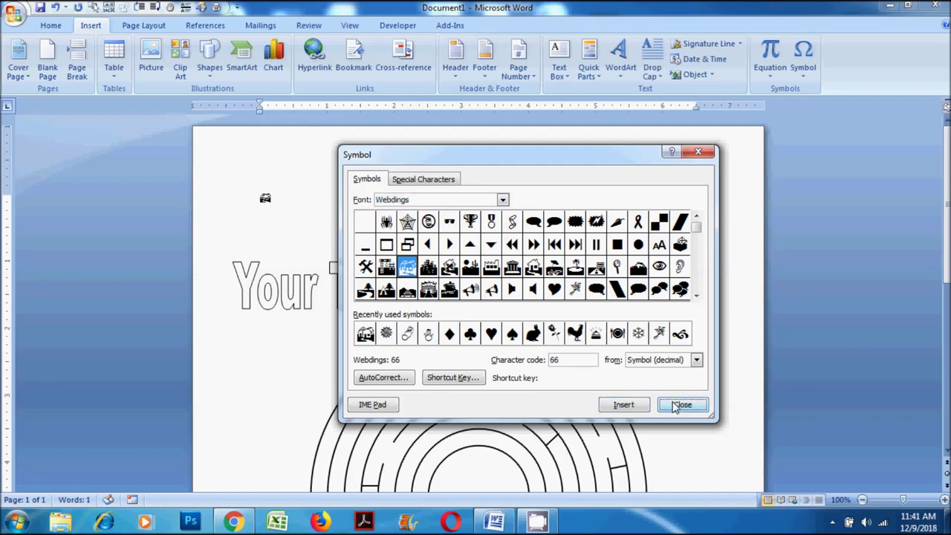
pyautogui.click(682, 404)
pyautogui.doubleClick(266, 198)
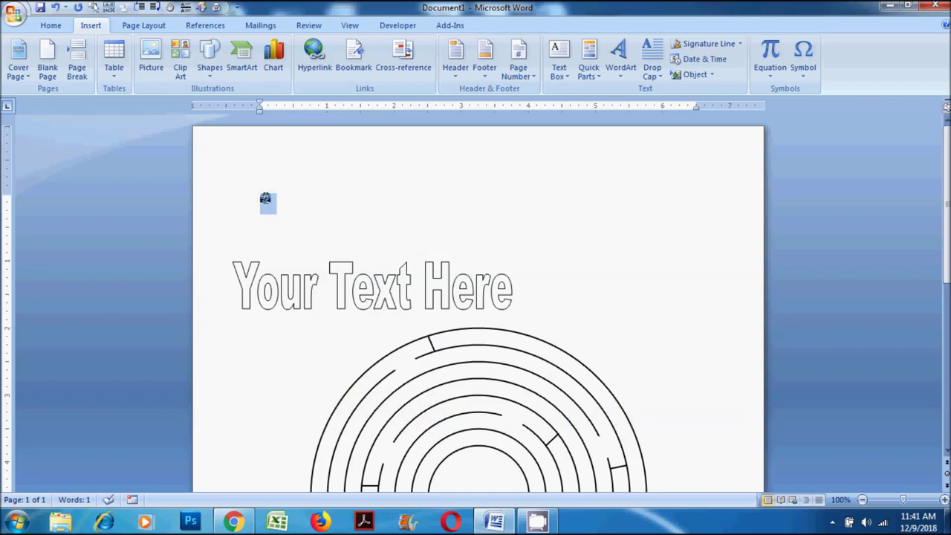
pyautogui.rightClick(266, 198)
# Copy the house symbol and paste it over the WordArt's 'Your Text Here' text
pyautogui.click(293, 223)
pyautogui.click(281, 287)
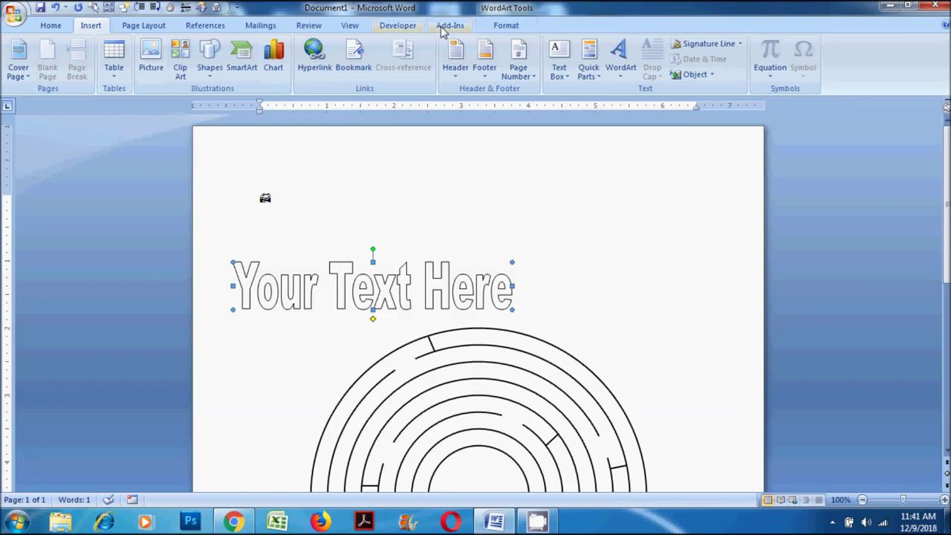
pyautogui.click(490, 26)
pyautogui.click(19, 68)
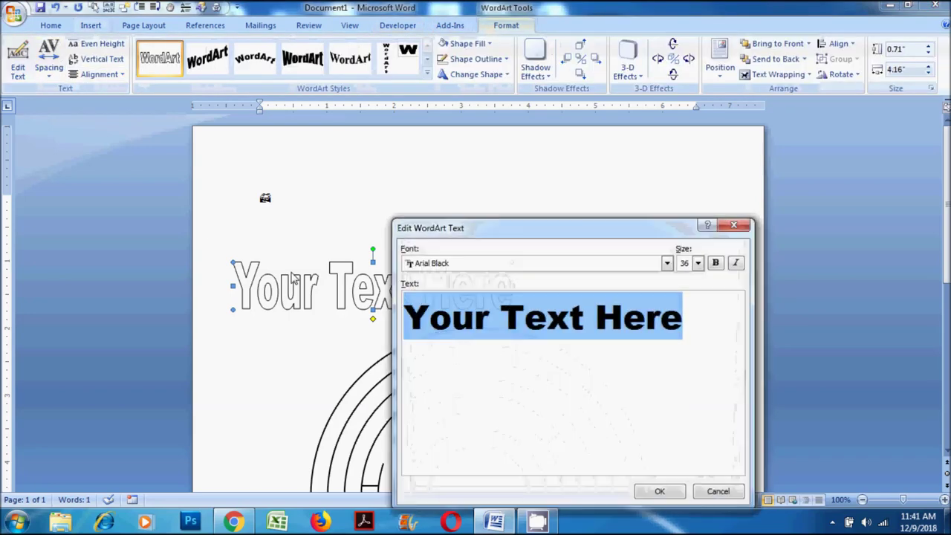
pyautogui.rightClick(469, 310)
pyautogui.click(493, 346)
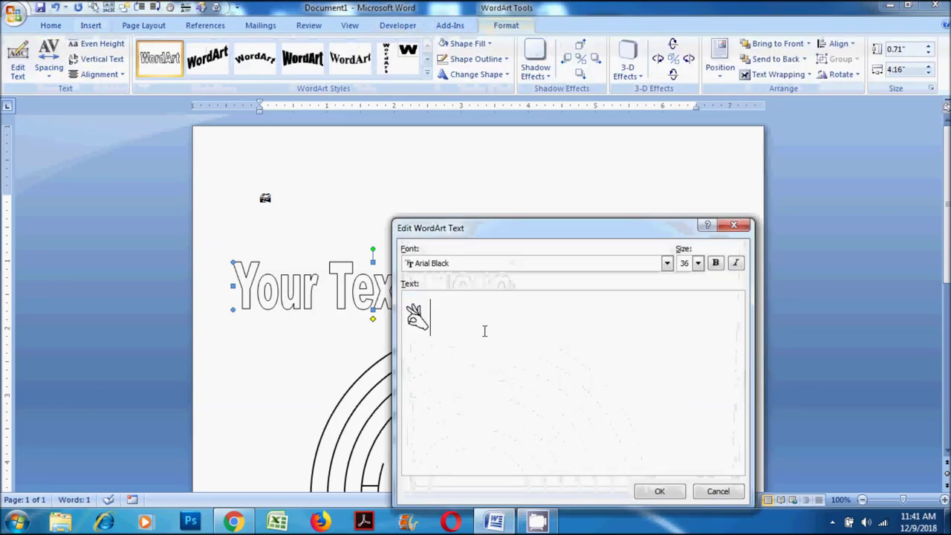
# Set the WordArt font to Webdings so the house graphic appears
pyautogui.click(667, 263)
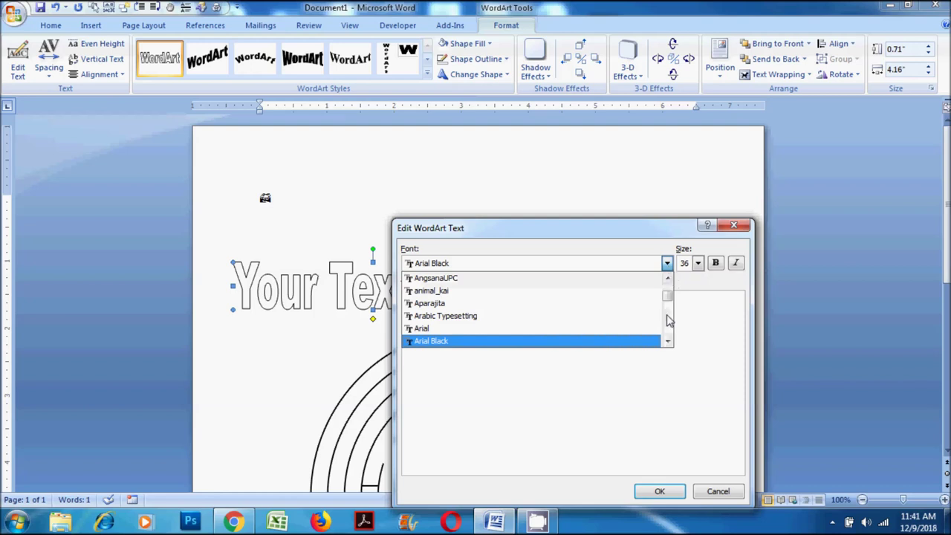
pyautogui.moveTo(668, 295); pyautogui.dragTo(671, 336)
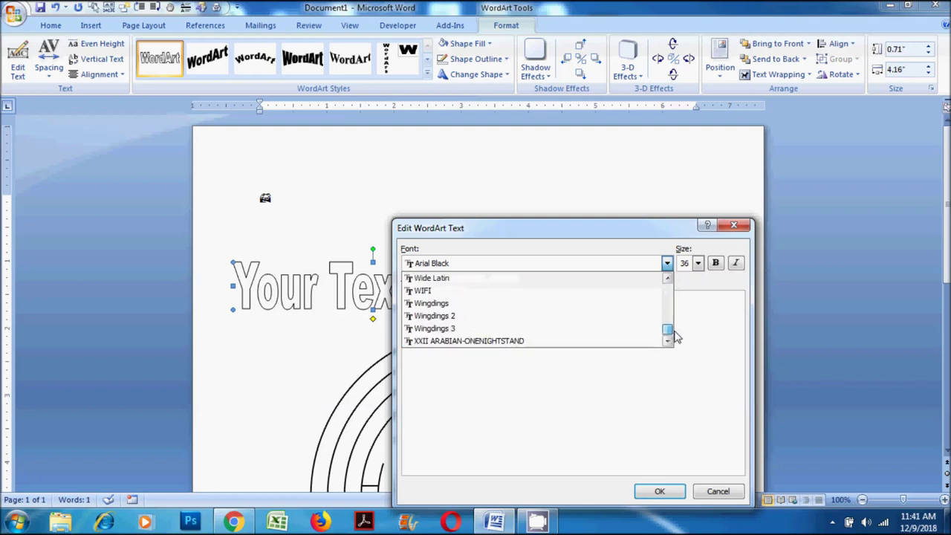
pyautogui.click(667, 283)
pyautogui.click(668, 284)
pyautogui.click(526, 278)
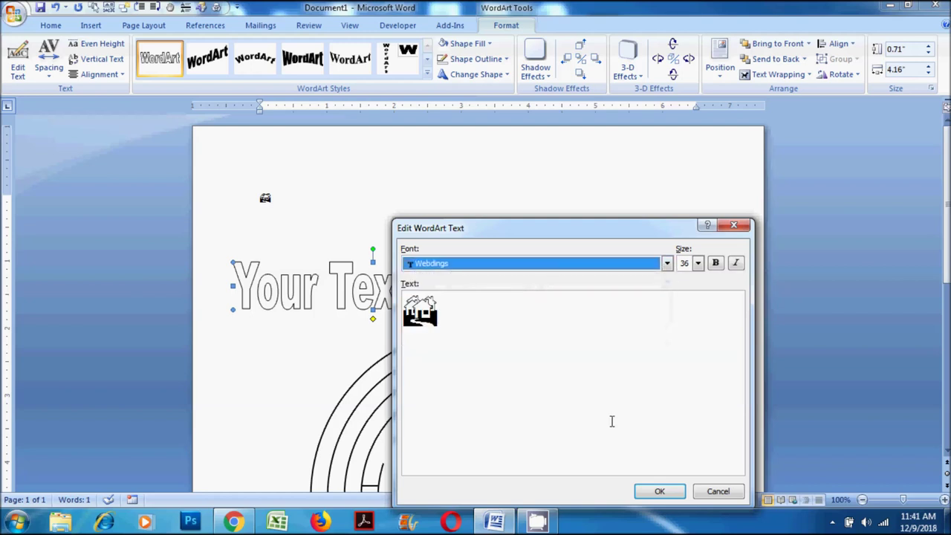
pyautogui.click(658, 493)
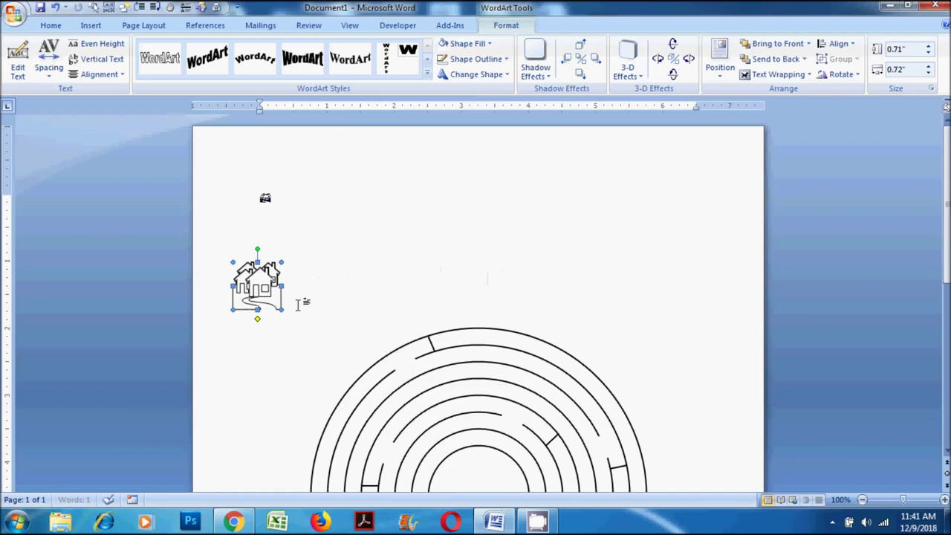
# Fill the house WordArt with black and move it into the maze centre
pyautogui.scroll(-2, 313, 260)
pyautogui.click(466, 43)
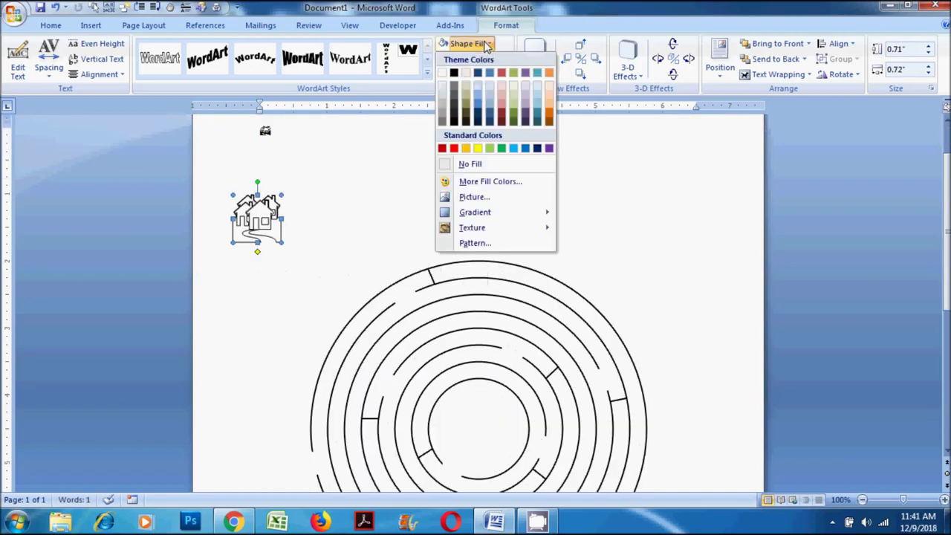
pyautogui.click(454, 76)
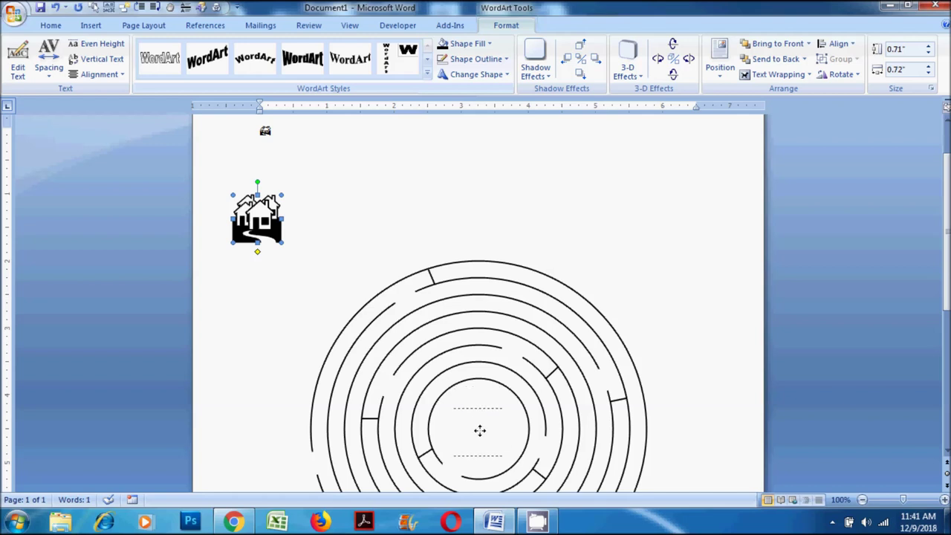
pyautogui.moveTo(480, 428); pyautogui.dragTo(480, 430)
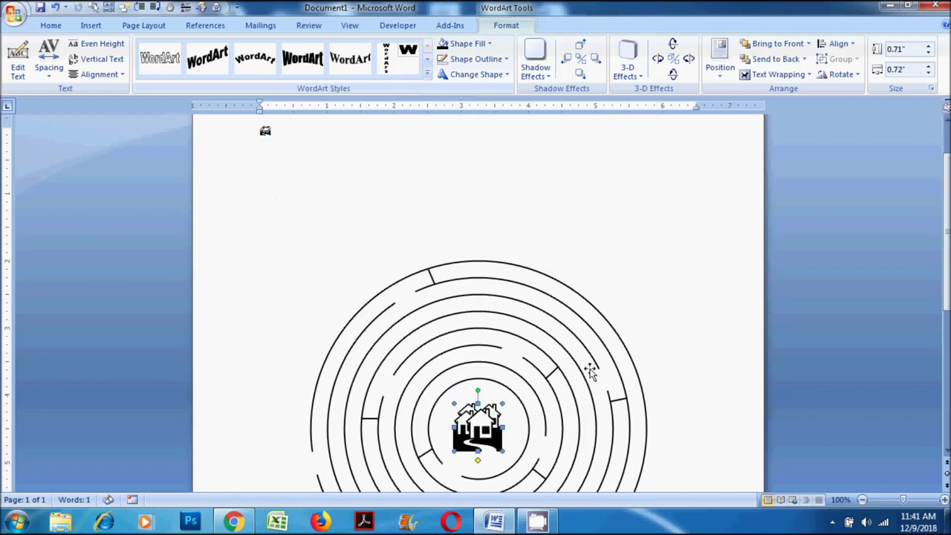
pyautogui.click(507, 186)
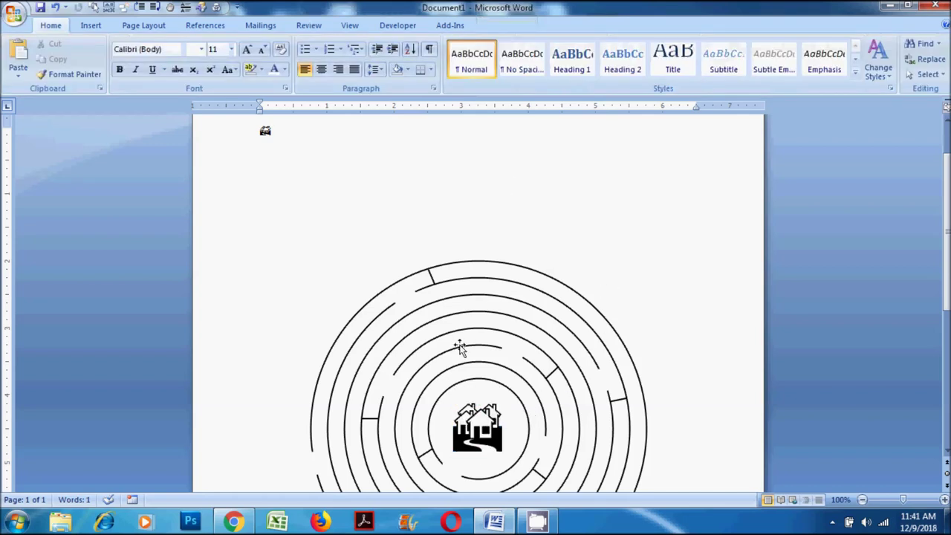
# Drag a duplicate of the house to the upper left beside the maze
pyautogui.click(476, 413)
pyautogui.scroll(-2, 475, 416)
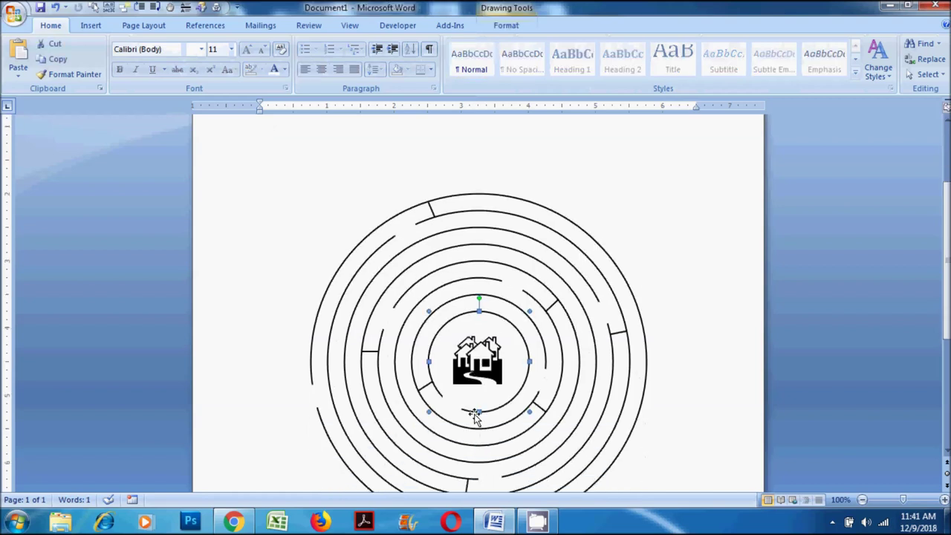
pyautogui.click(472, 363)
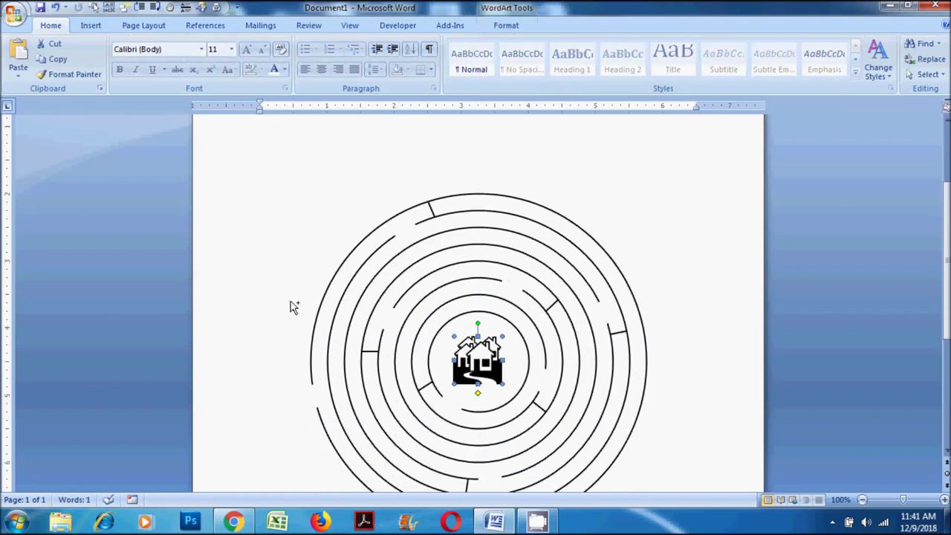
pyautogui.moveTo(473, 363); pyautogui.dragTo(249, 211)
pyautogui.scroll(2, 319, 223)
pyautogui.scroll(2, 319, 223)
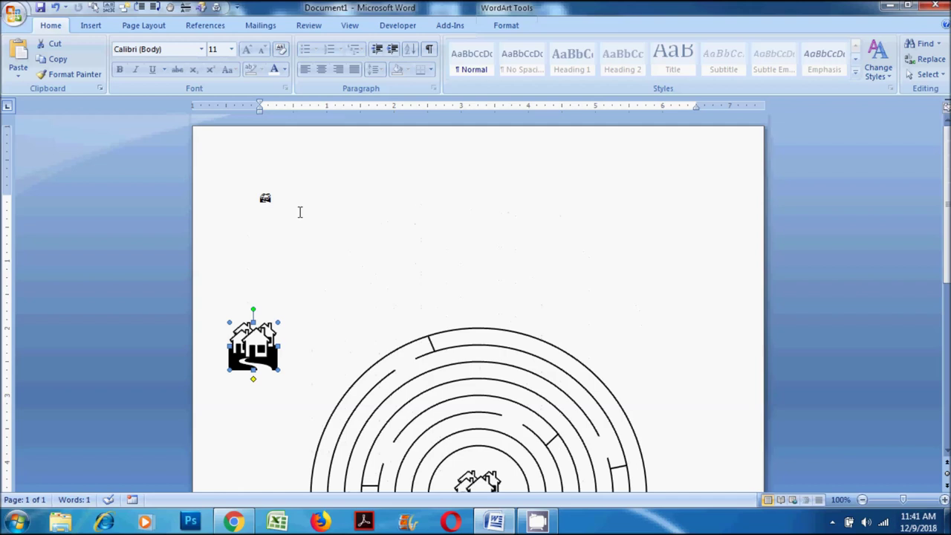
# Delete the small house symbol and insert a Webdings standing person symbol instead
pyautogui.click(436, 185)
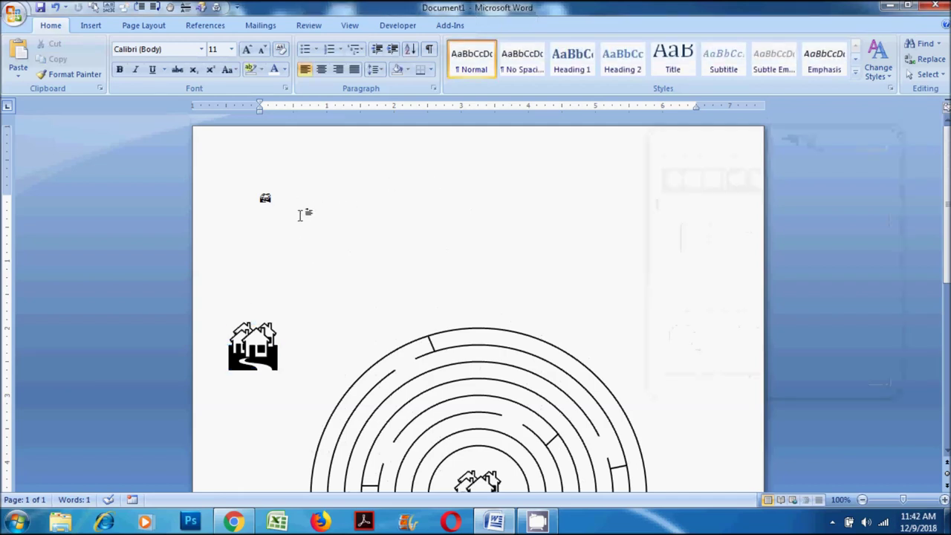
pyautogui.press('BackSpace')
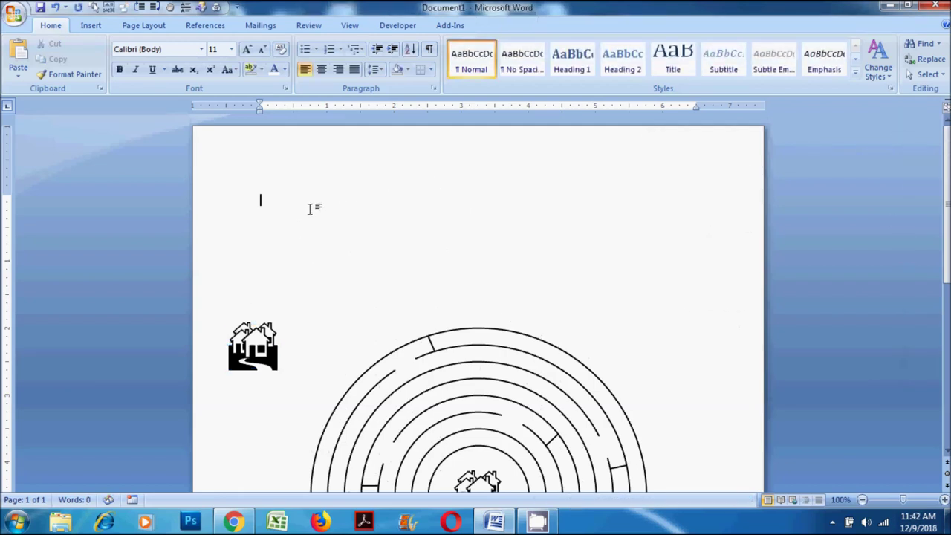
pyautogui.click(87, 26)
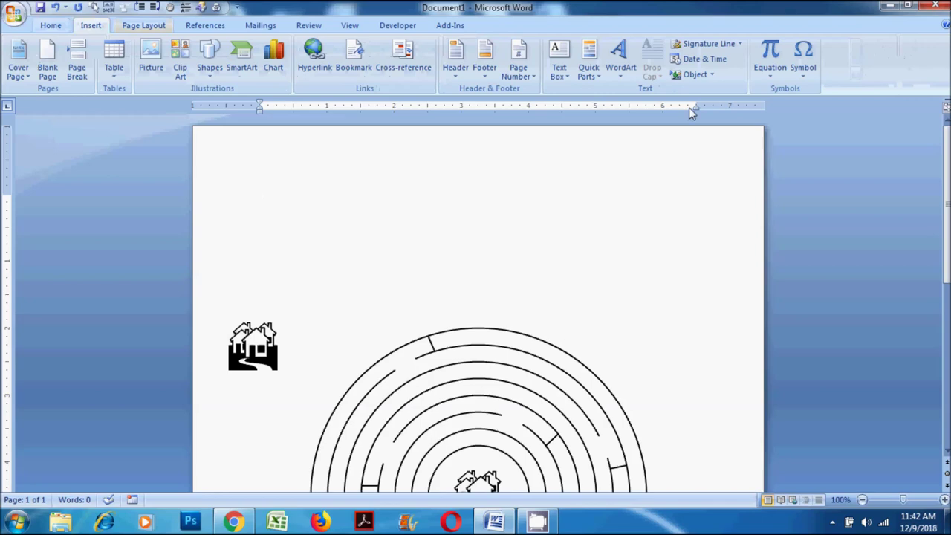
pyautogui.click(804, 72)
pyautogui.click(837, 177)
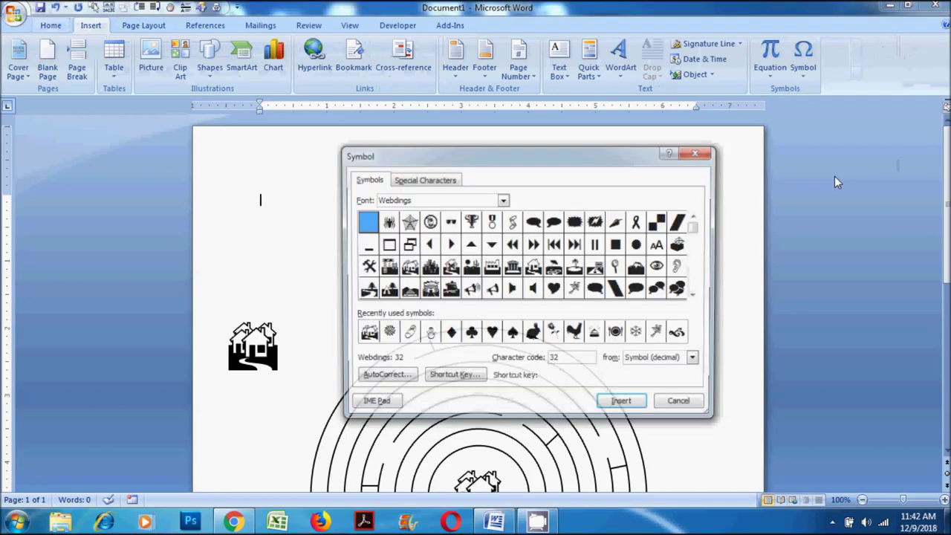
pyautogui.click(697, 297)
pyautogui.click(697, 297)
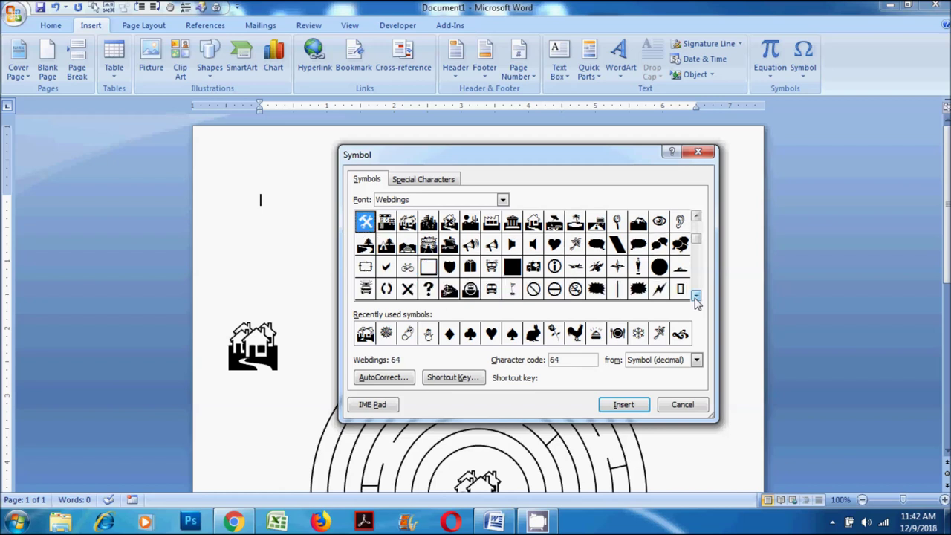
pyautogui.click(641, 272)
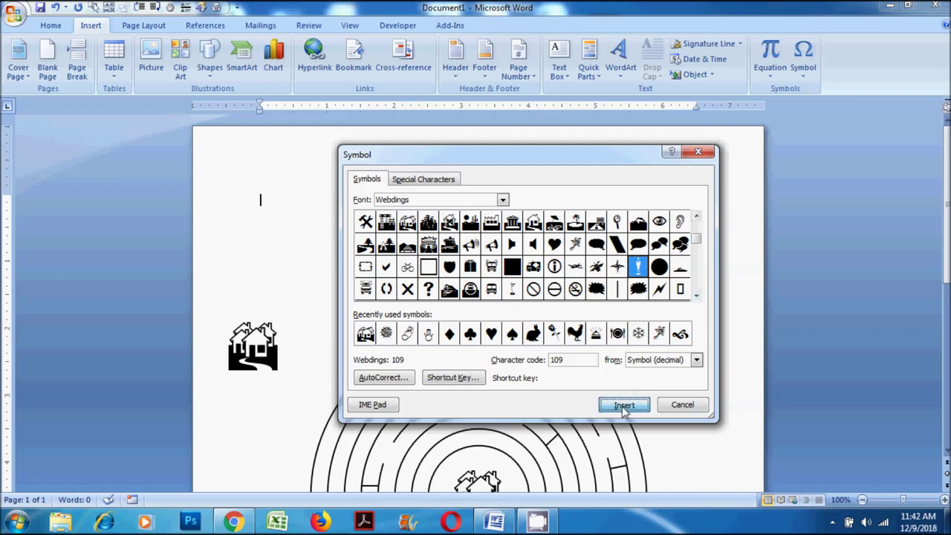
pyautogui.click(630, 403)
pyautogui.click(673, 406)
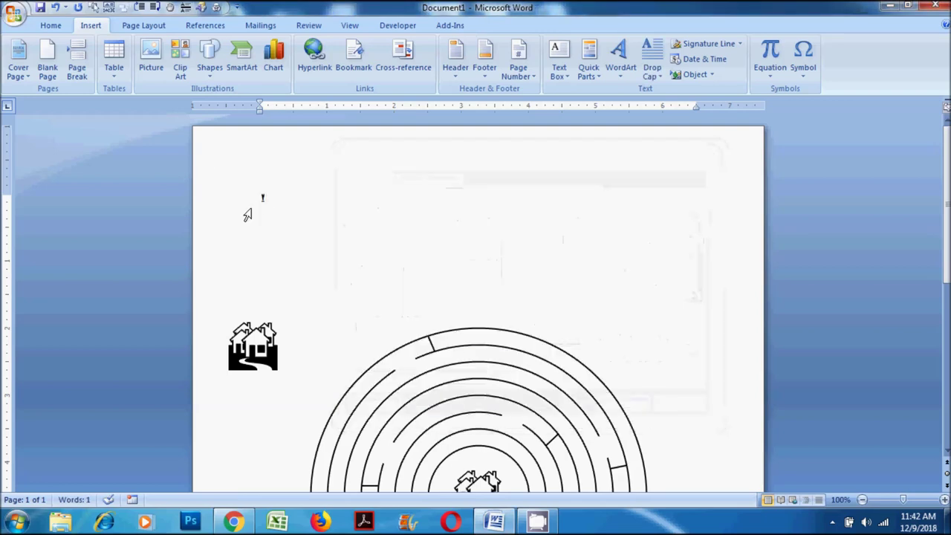
# Copy the person symbol, paste it into the spare house WordArt, then delete the symbol
pyautogui.doubleClick(263, 197)
pyautogui.rightClick(264, 197)
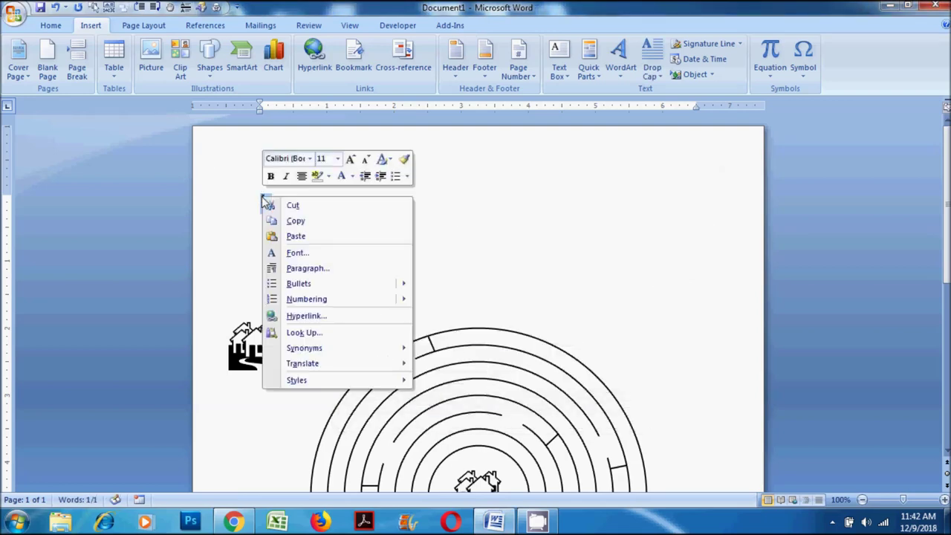
pyautogui.click(294, 223)
pyautogui.click(260, 350)
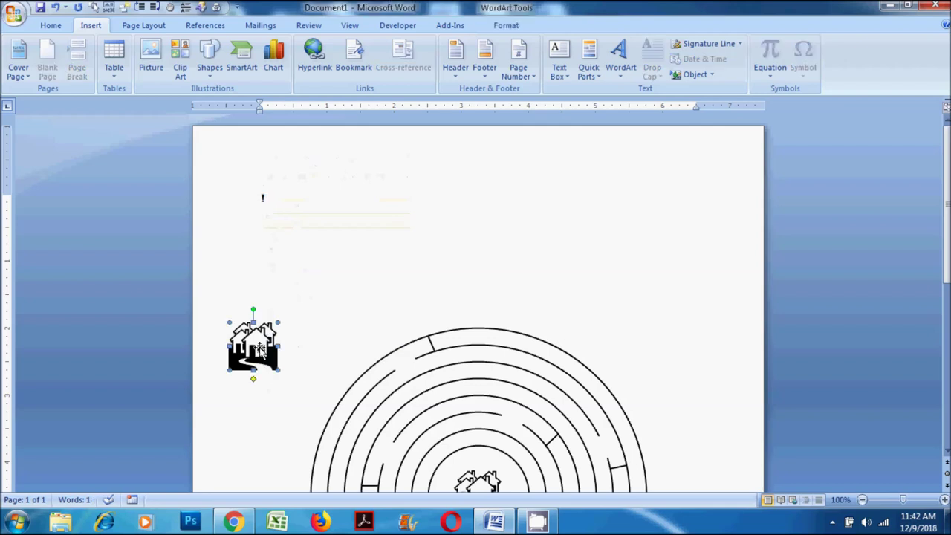
pyautogui.click(506, 25)
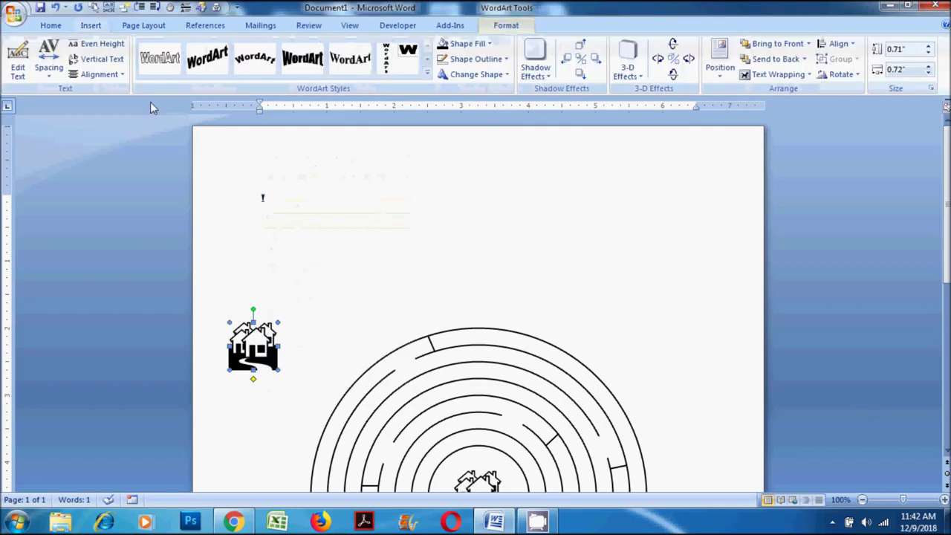
pyautogui.click(24, 67)
pyautogui.rightClick(420, 307)
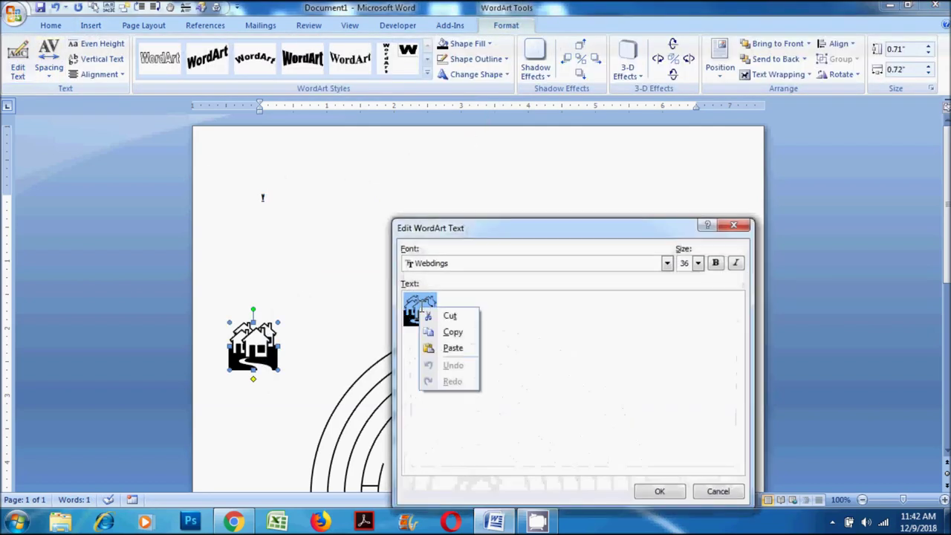
pyautogui.click(453, 348)
pyautogui.click(656, 492)
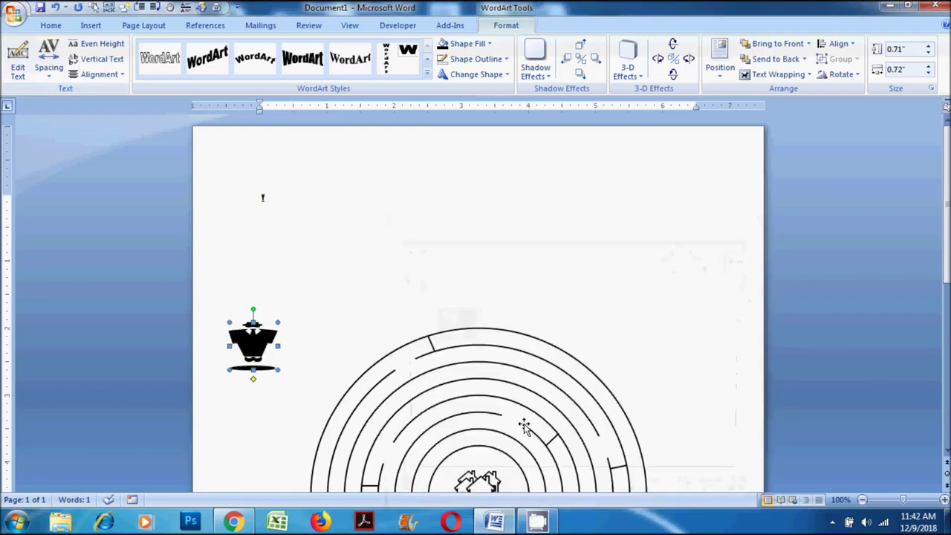
pyautogui.click(264, 197)
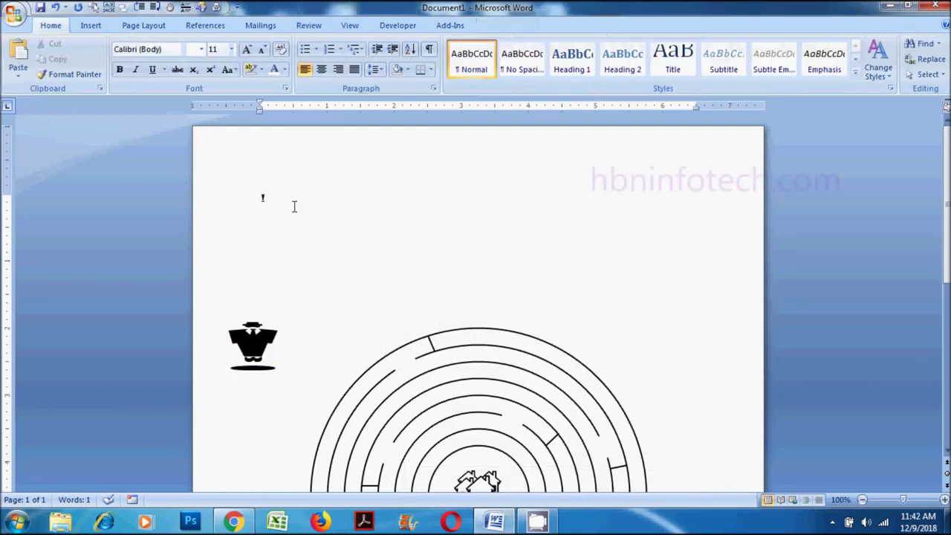
pyautogui.press('Delete')
pyautogui.press('Delete')
pyautogui.press('Delete')
# Move the person figure beside the maze's left edge and make it narrower
pyautogui.moveTo(254, 211); pyautogui.dragTo(276, 403)
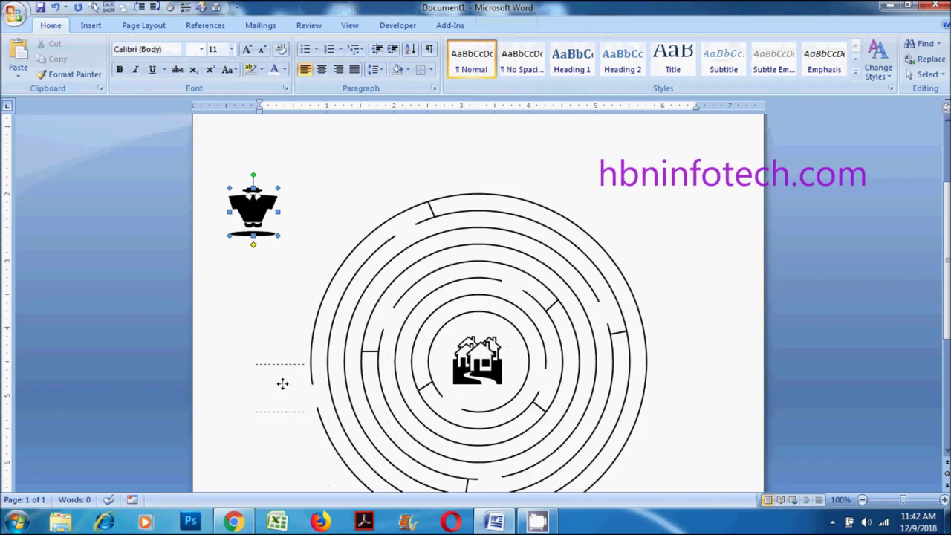
pyautogui.scroll(-3, 284, 372)
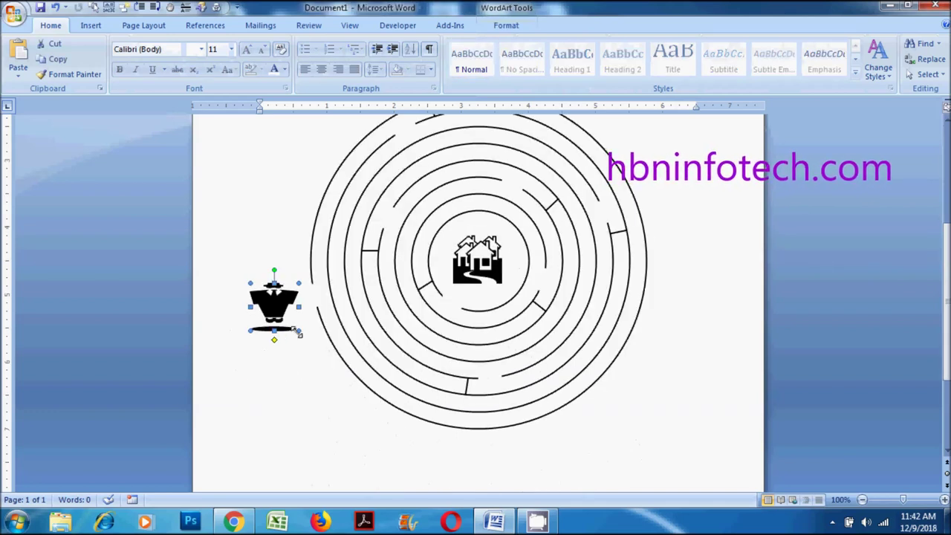
pyautogui.moveTo(299, 307); pyautogui.dragTo(275, 307)
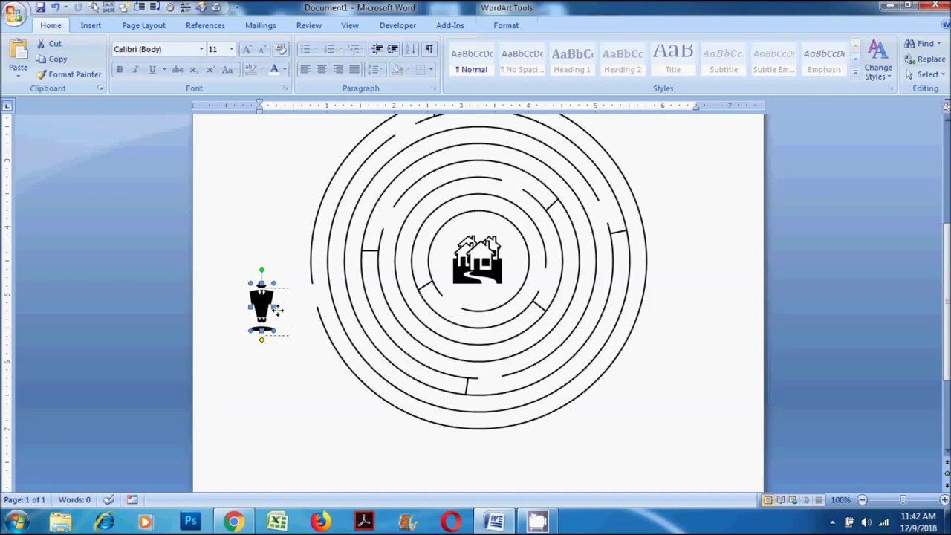
pyautogui.moveTo(275, 309); pyautogui.dragTo(286, 314)
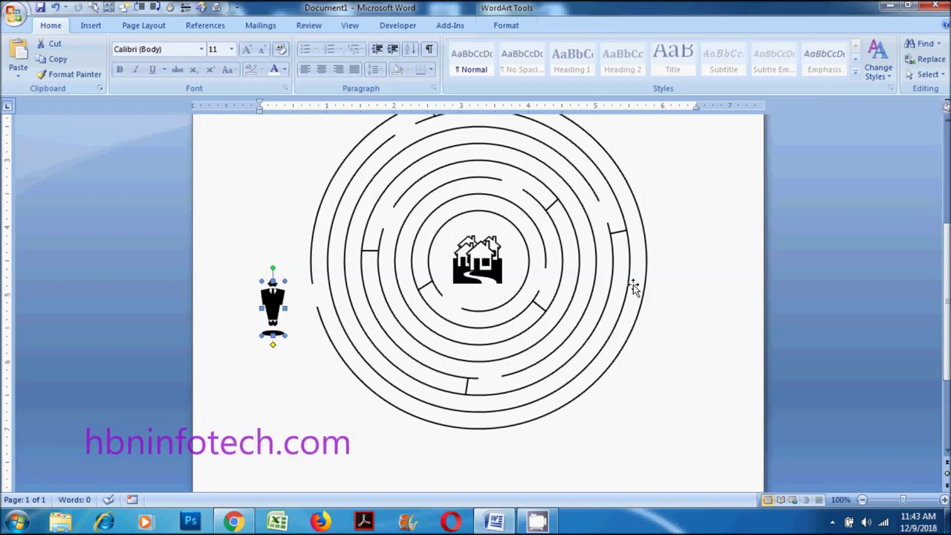
pyautogui.click(675, 276)
pyautogui.scroll(5, 674, 276)
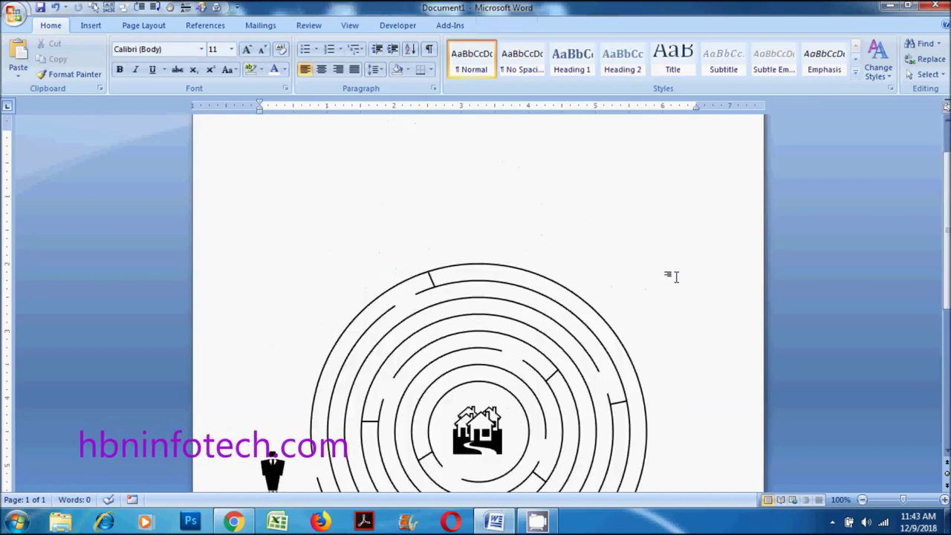
pyautogui.scroll(-3, 677, 276)
pyautogui.scroll(-1, 673, 276)
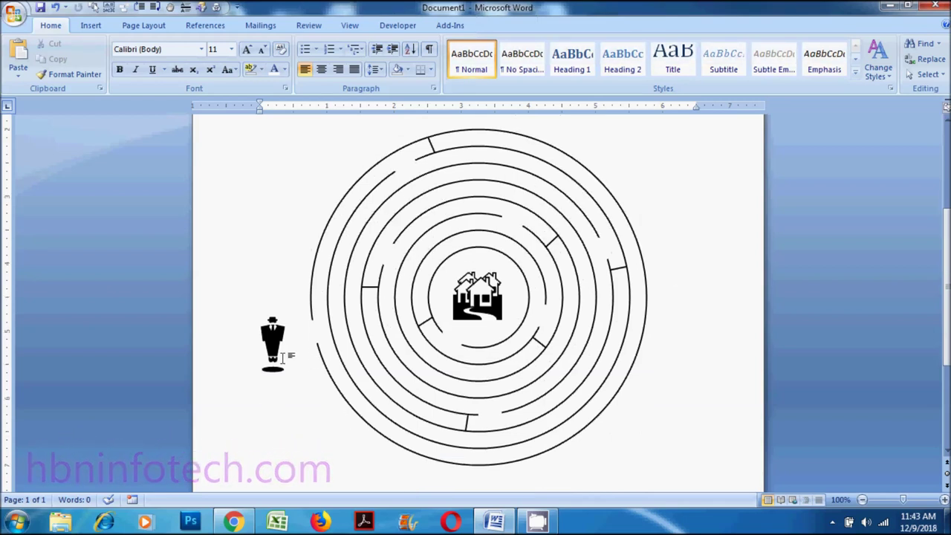
# Ctrl-drag a duplicate of the person figure just above the original
pyautogui.click(273, 338)
pyautogui.scroll(1, 274, 338)
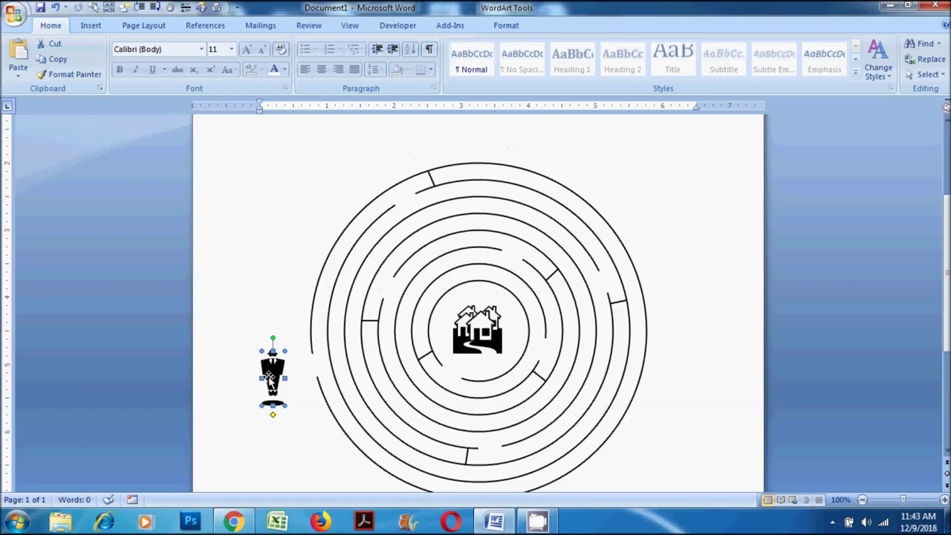
pyautogui.moveTo(267, 217); pyautogui.dragTo(266, 215)
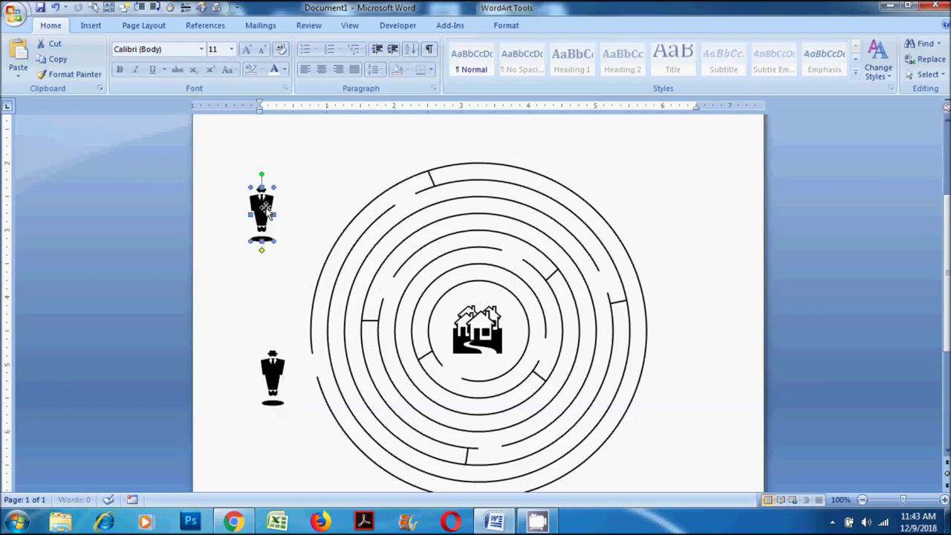
pyautogui.click(506, 25)
# Change the copy's WordArt font to Arial and its text to 'Start'
pyautogui.click(18, 68)
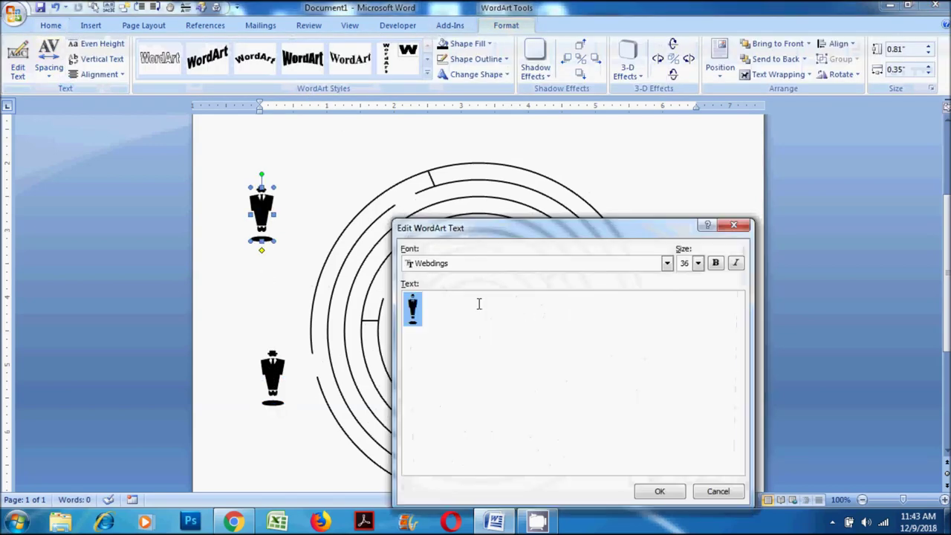
pyautogui.click(667, 263)
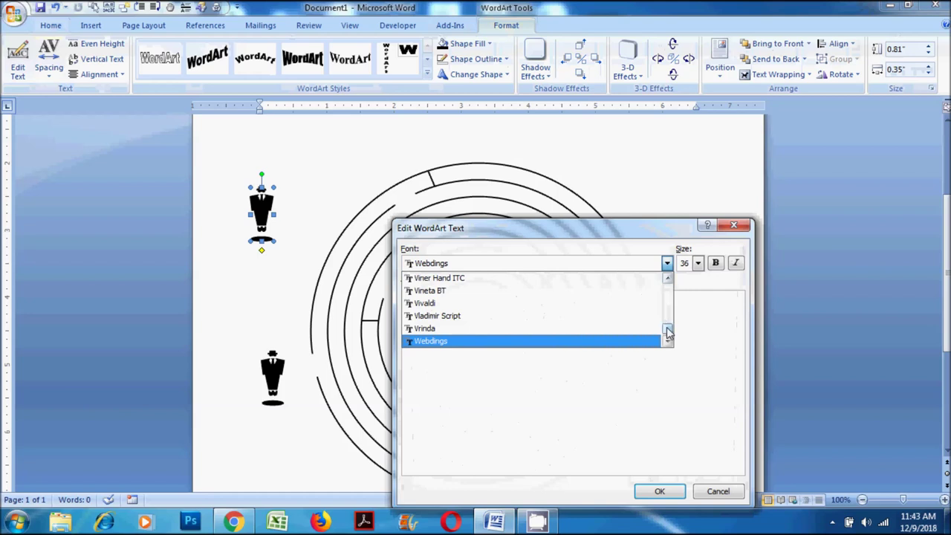
pyautogui.moveTo(667, 334); pyautogui.dragTo(667, 300)
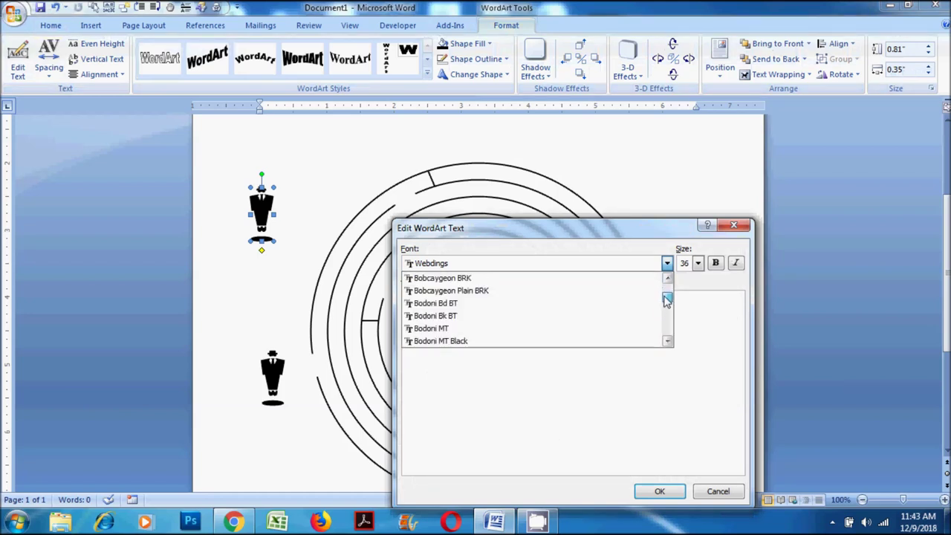
pyautogui.click(667, 280)
pyautogui.click(667, 281)
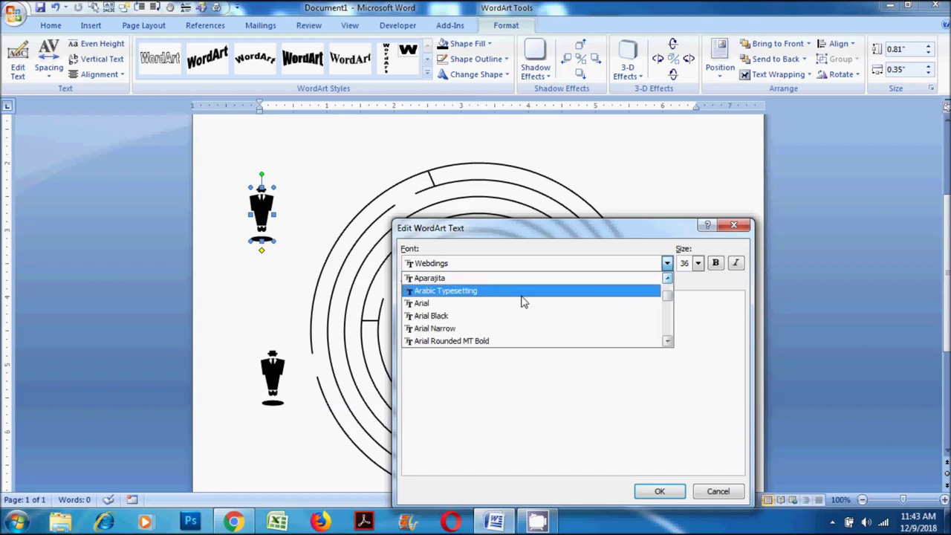
pyautogui.click(524, 303)
pyautogui.moveTo(444, 317); pyautogui.dragTo(388, 321)
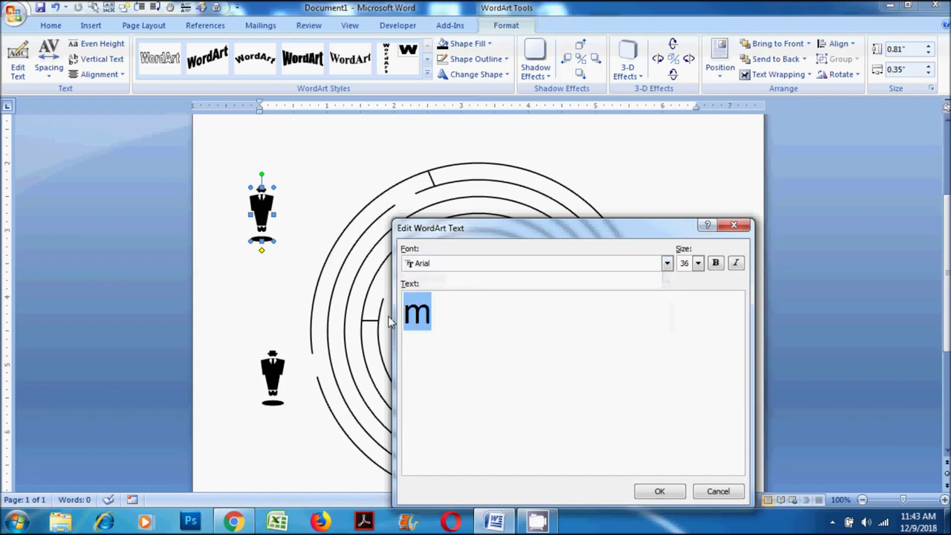
pyautogui.write('Start')
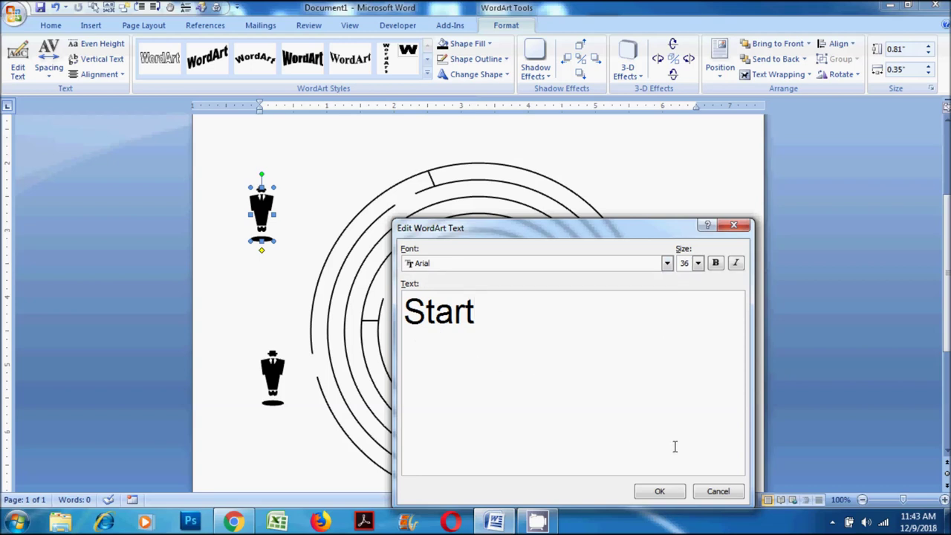
pyautogui.click(660, 492)
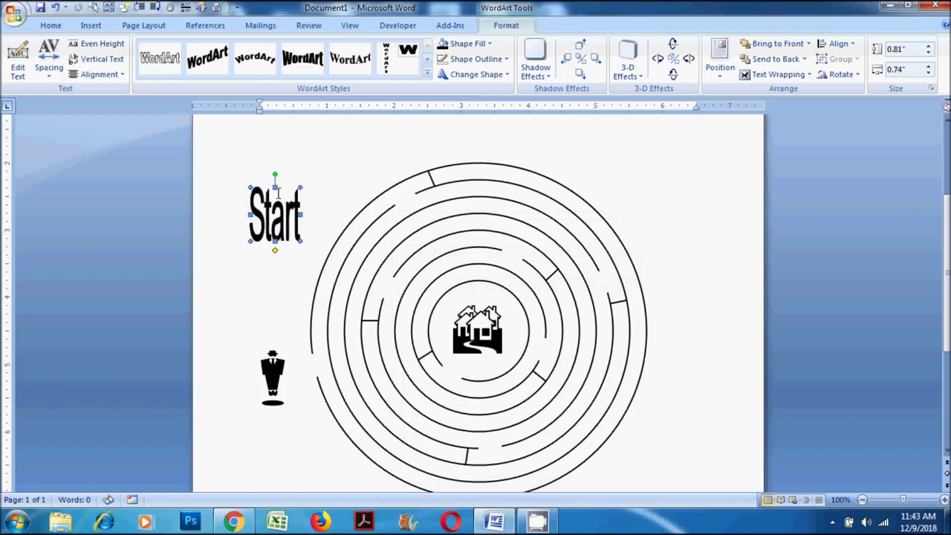
# Shrink the Start label's height and place it beneath the person figure
pyautogui.moveTo(272, 220); pyautogui.dragTo(277, 236)
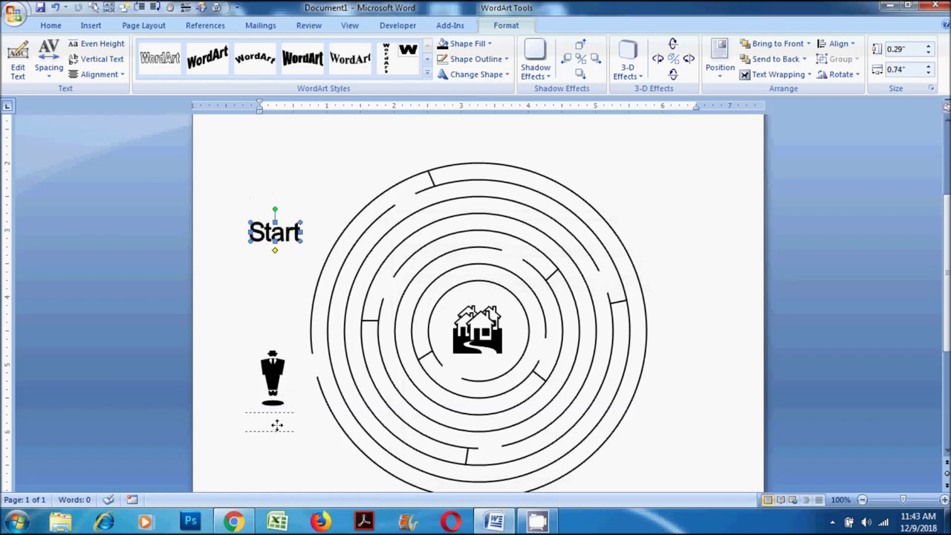
pyautogui.moveTo(277, 424); pyautogui.dragTo(278, 425)
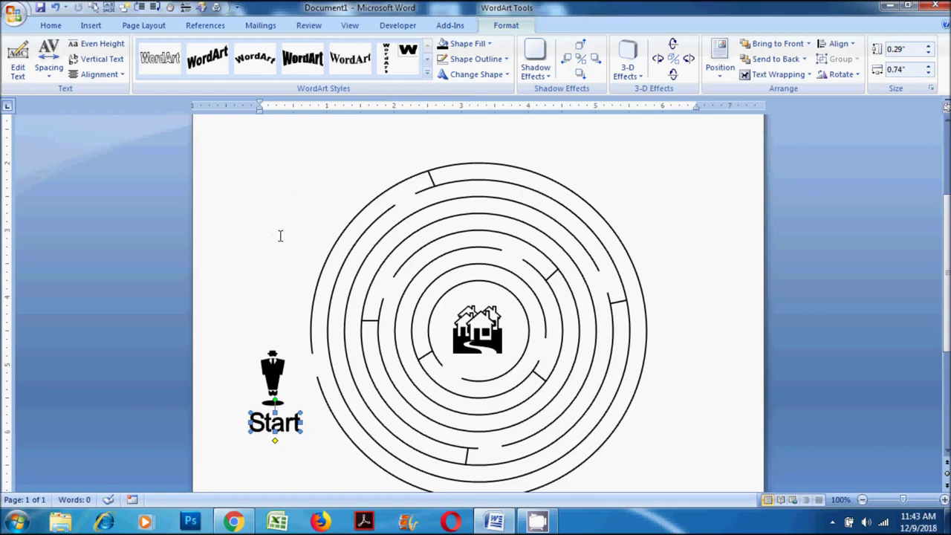
pyautogui.click(281, 235)
pyautogui.scroll(-1, 296, 229)
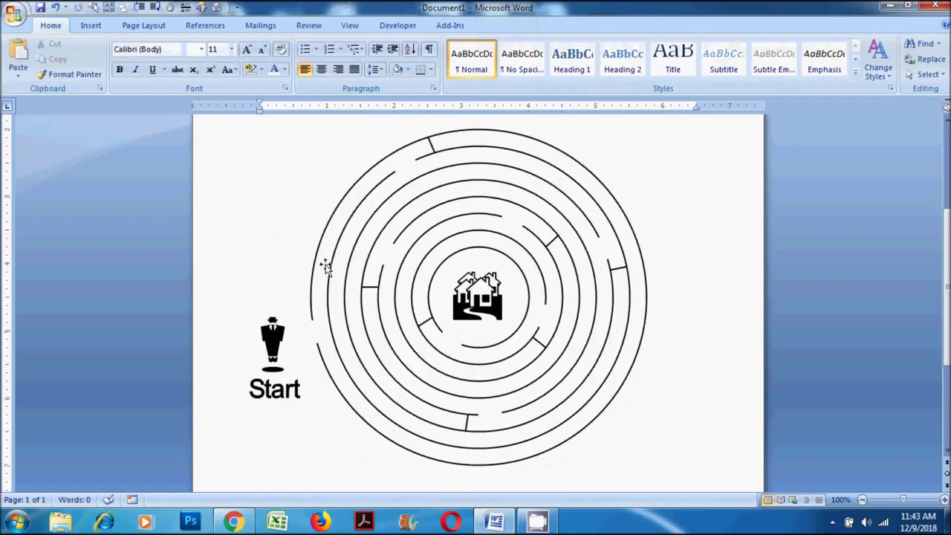
pyautogui.hotkey('ctrl', 'F1')
pyautogui.scroll(1, 476, 252)
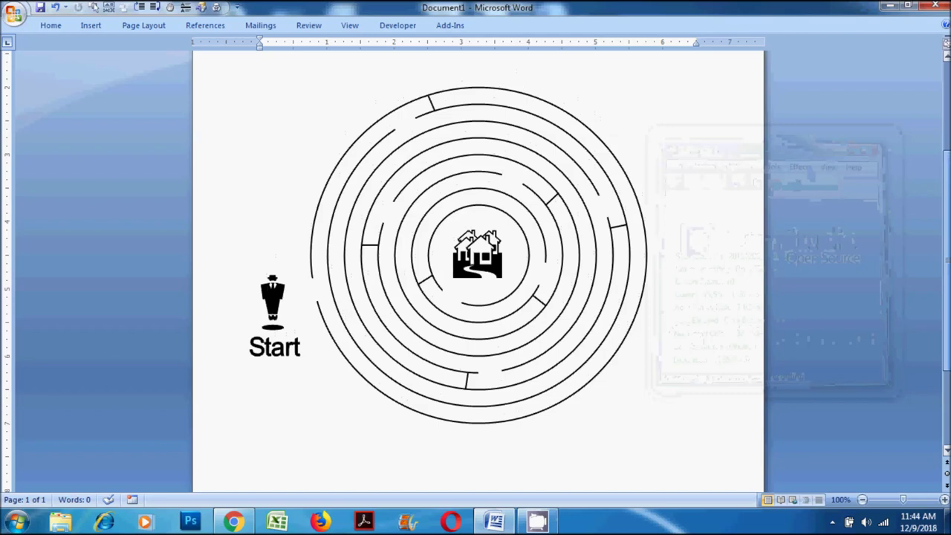
pyautogui.scroll(1, 478, 253)
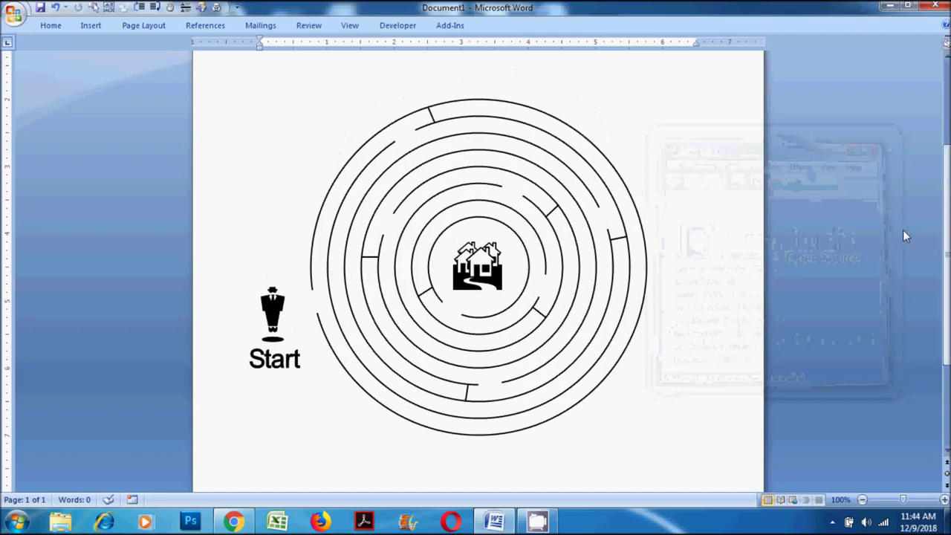
pyautogui.scroll(2, 771, 211)
pyautogui.scroll(1, 772, 211)
pyautogui.scroll(-2, 771, 211)
pyautogui.scroll(-1, 771, 211)
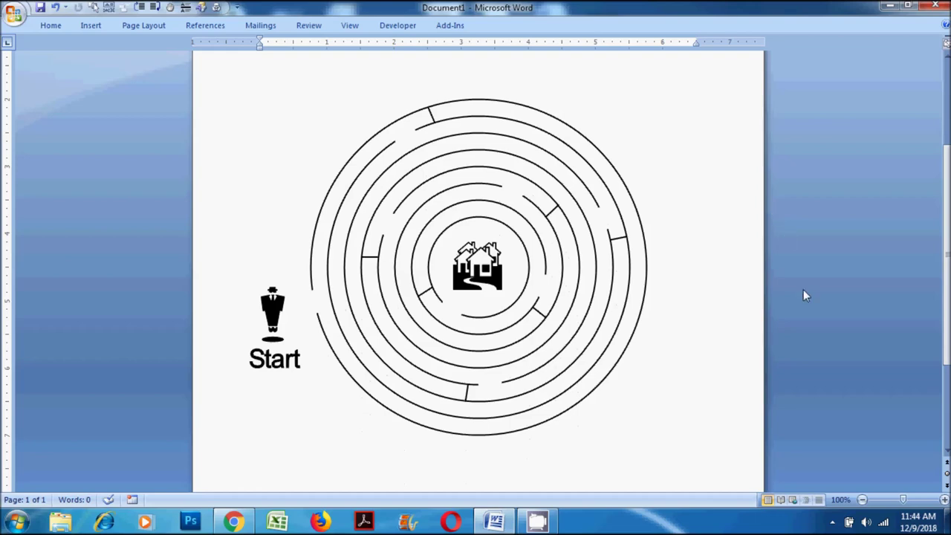